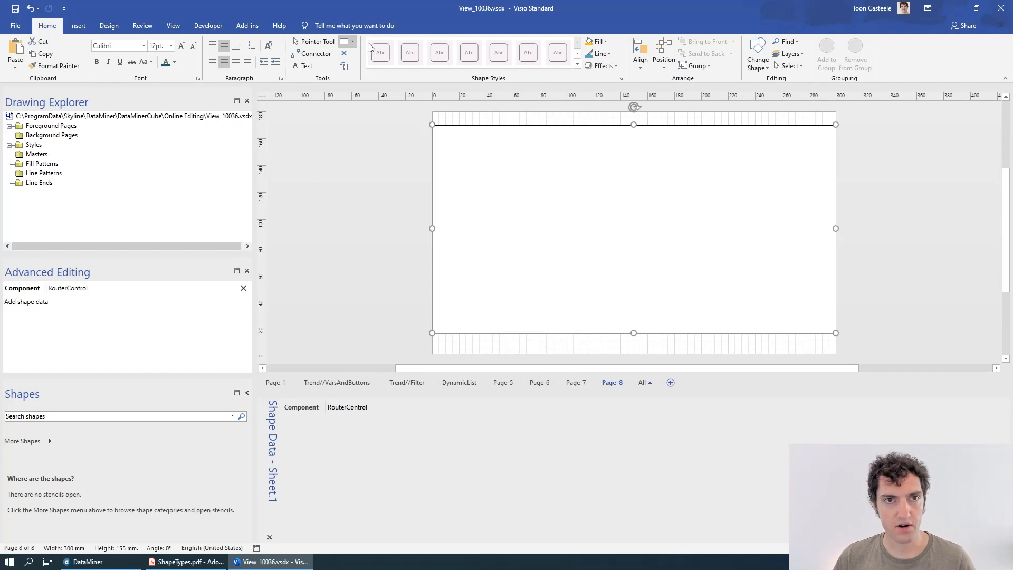
Move the large RouterControl rectangle down until its lower edge meets the page's lower edge.
click(308, 41)
drag(621, 233, 620, 253)
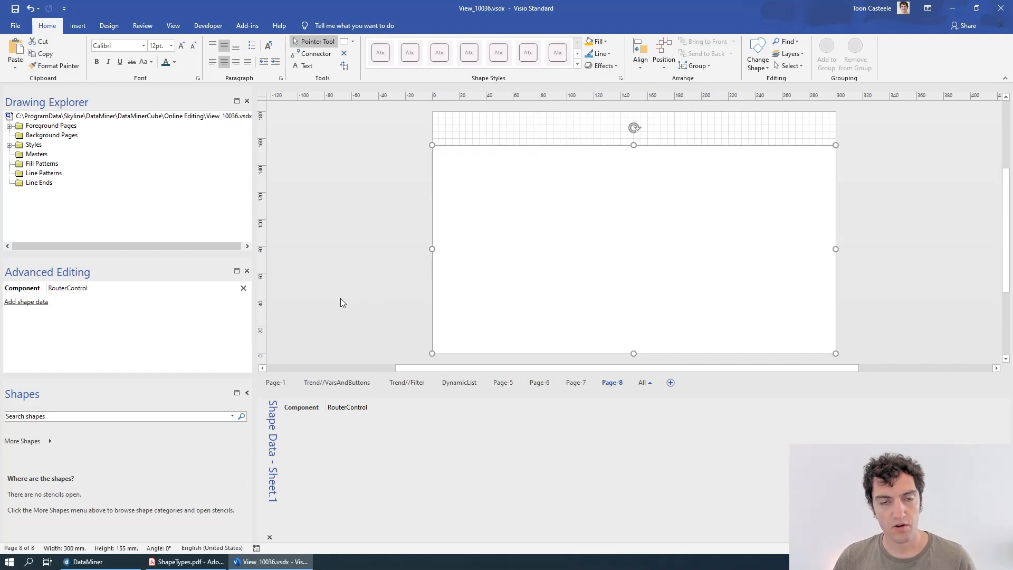
click(283, 271)
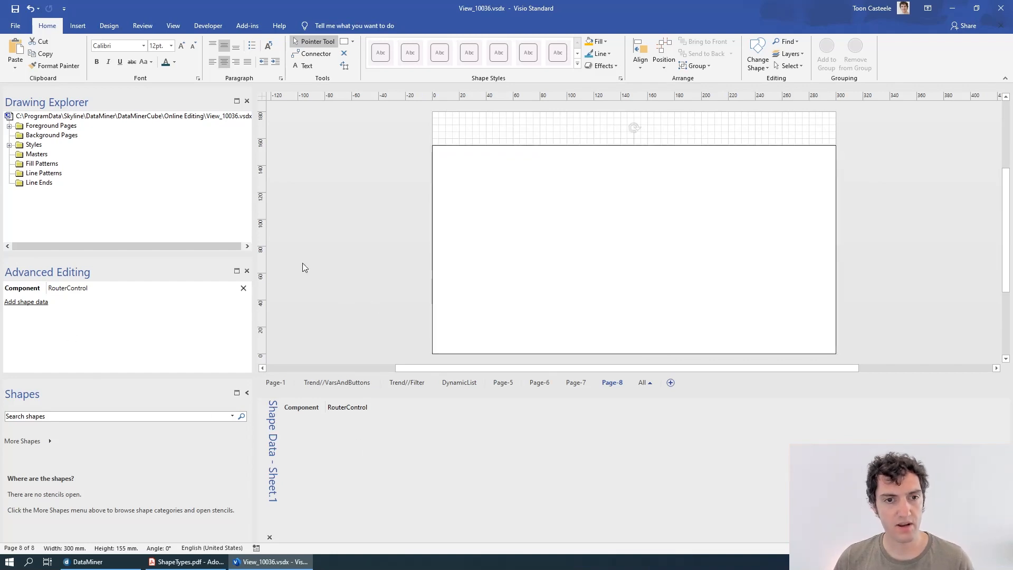
Define a shape data item on the page labelled InitVar with the value SelectedConfig:default.
right_click(376, 421)
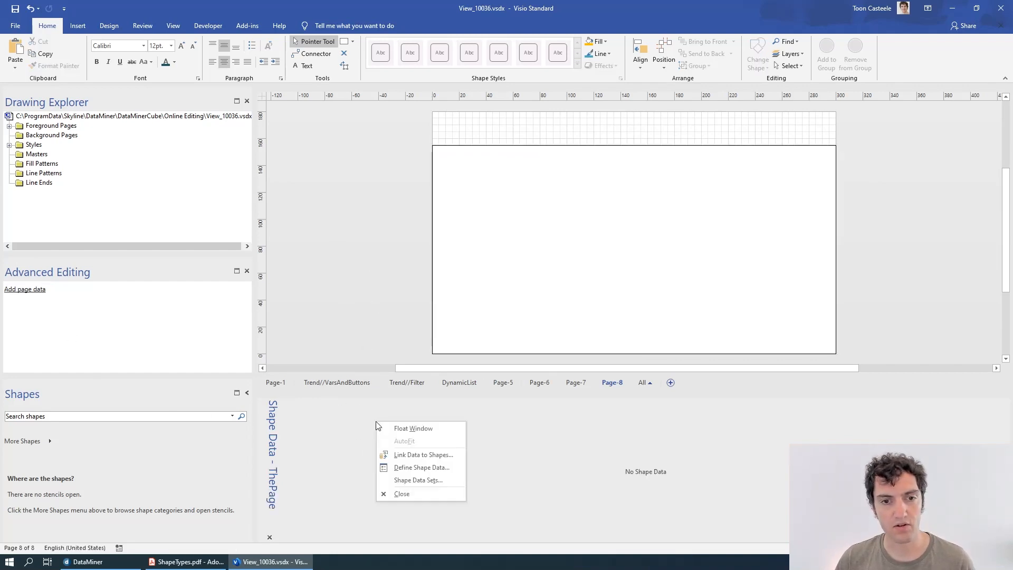
click(418, 457)
text(I)
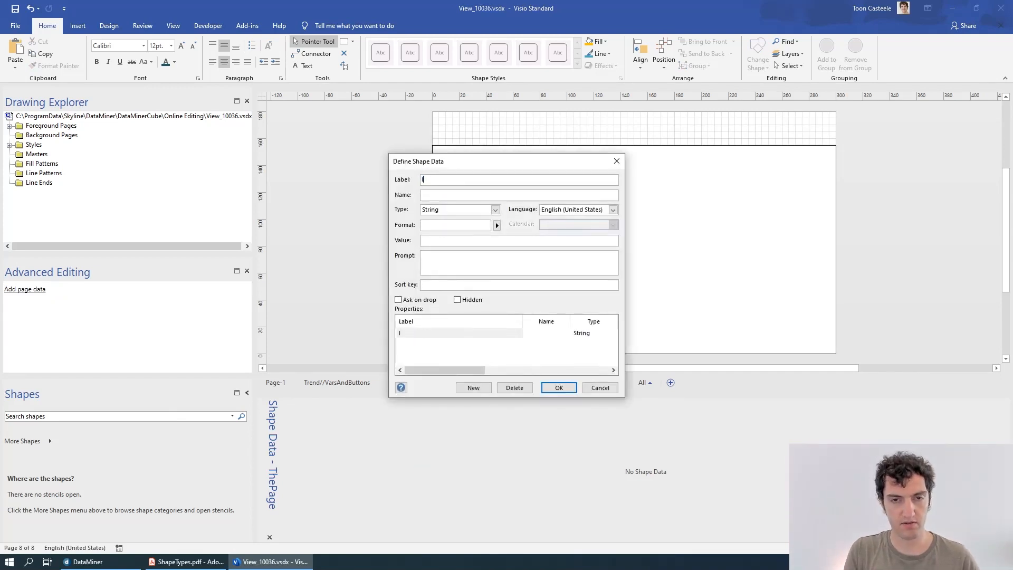
text(nitVar)
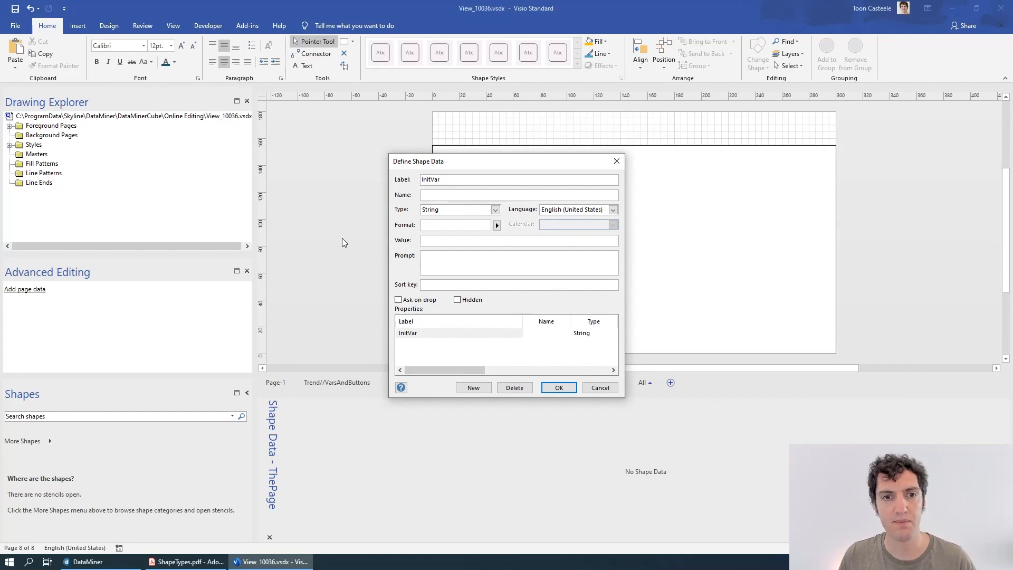
key(Tab)
key(Tab)
key(Tab)
key(Tab)
key(Tab)
key(Tab)
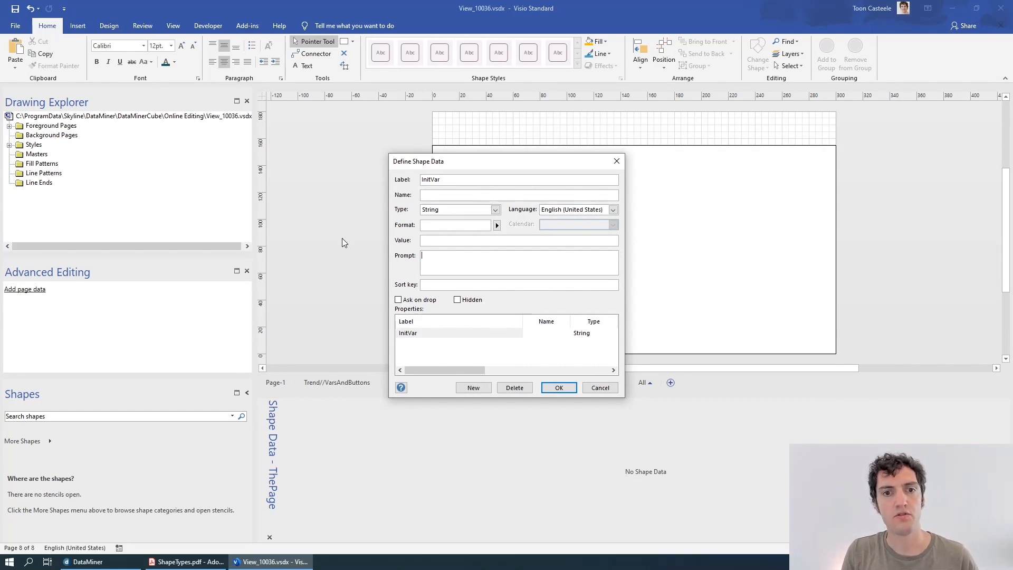
text(Selected)
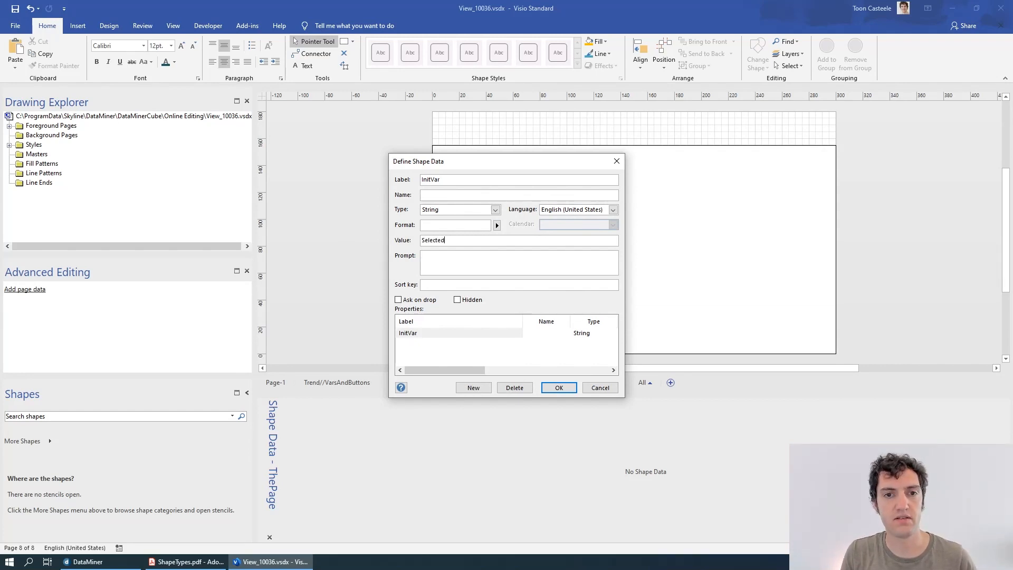
text(Config:default)
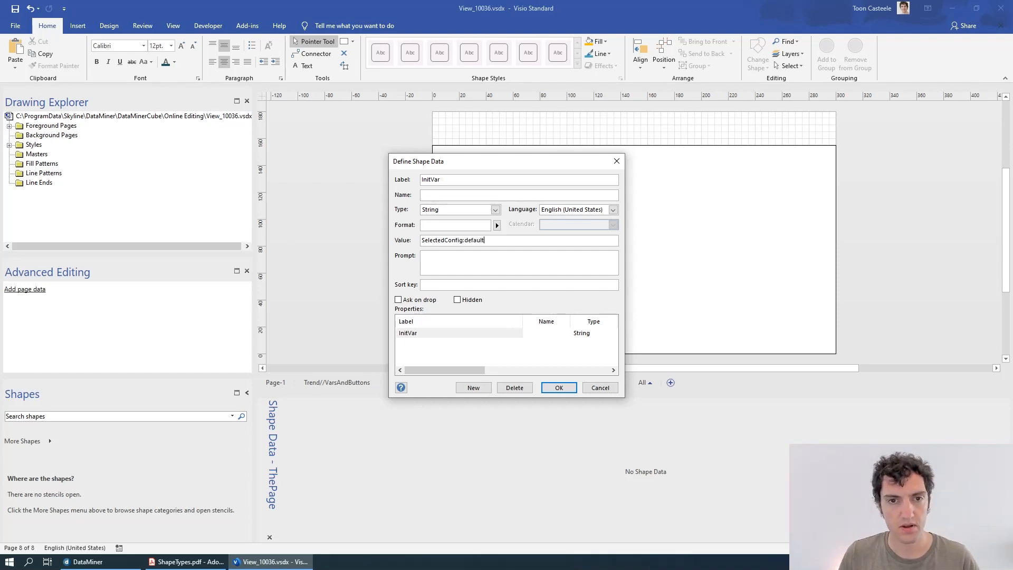
click(558, 388)
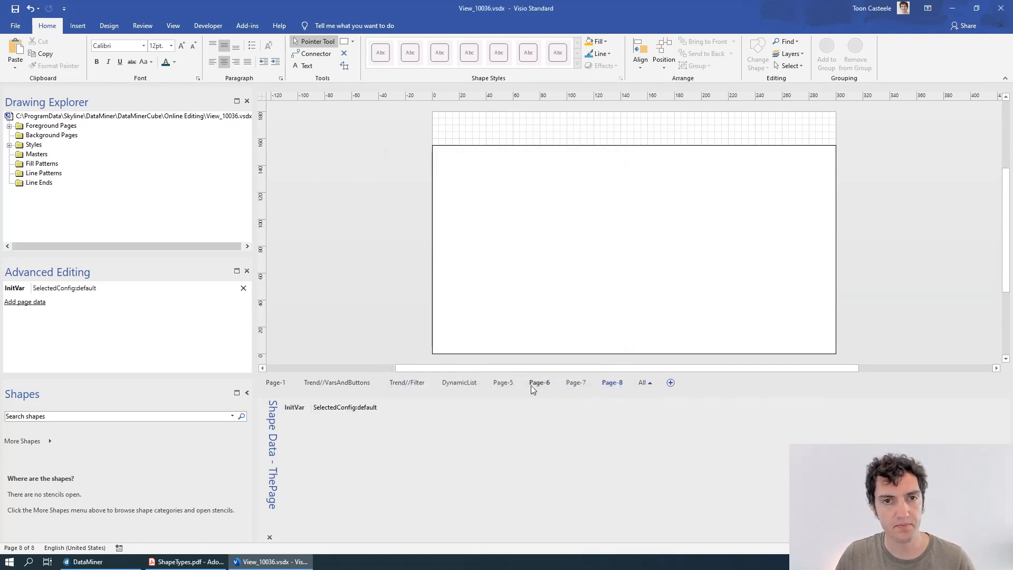
Draw a 50 mm by 10 mm rectangle above the RouterControl shape, right of the page's centre, and fill it orange.
click(343, 41)
drag(675, 125, 742, 139)
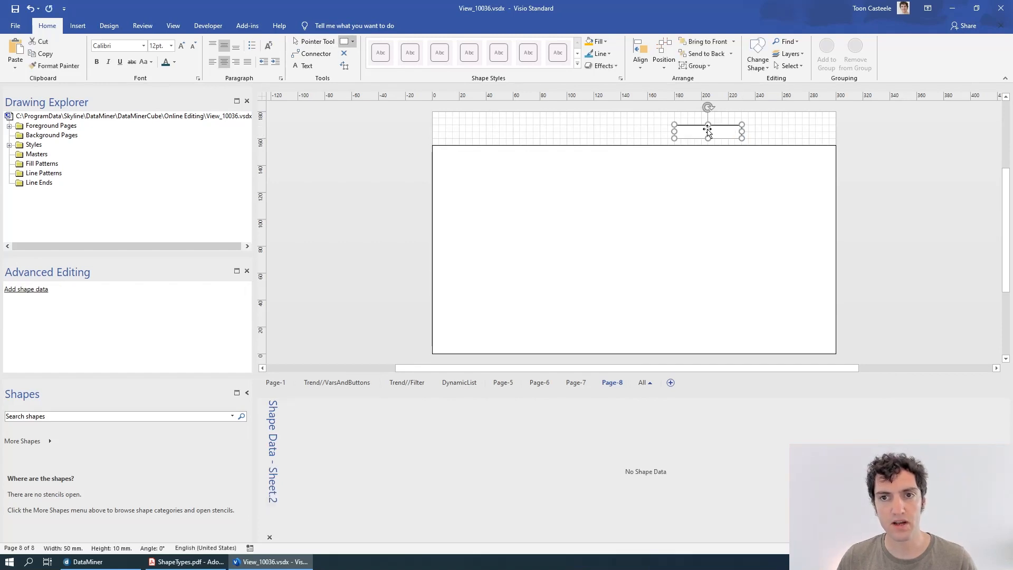
click(590, 41)
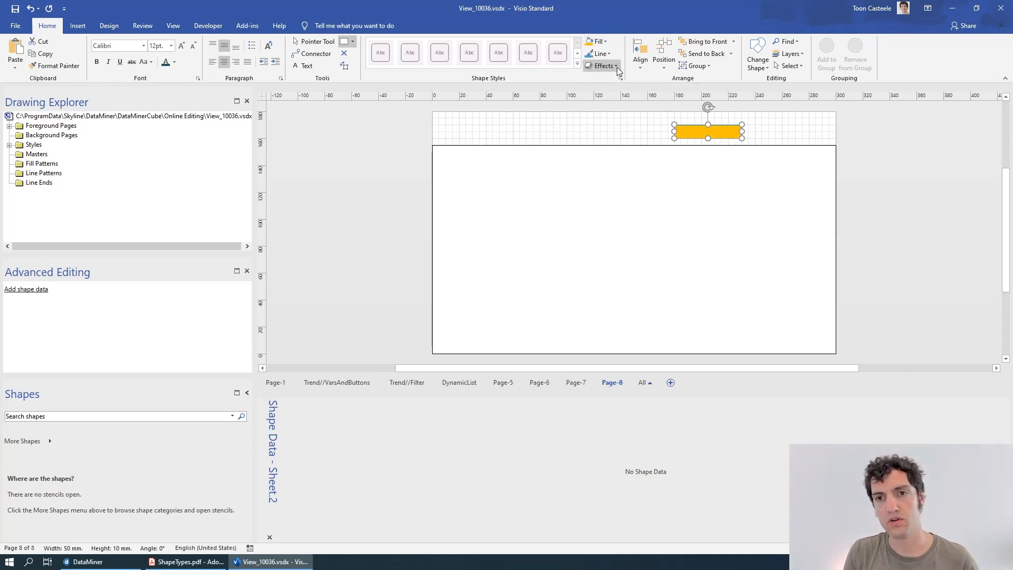
key(ctrl+z)
Label the small orange rectangle RF matrix.
text(RF ma)
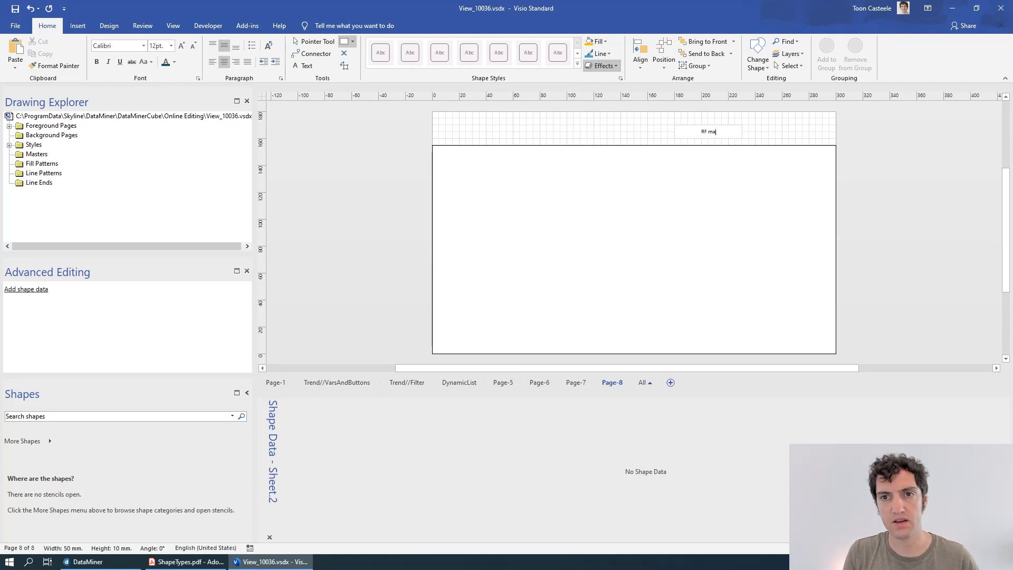
text(trix)
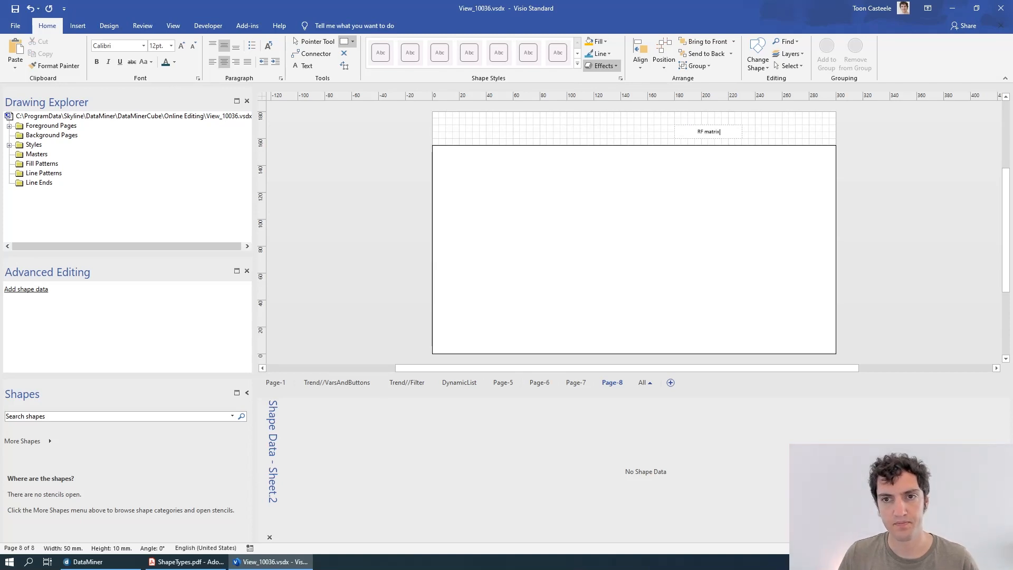
click(426, 530)
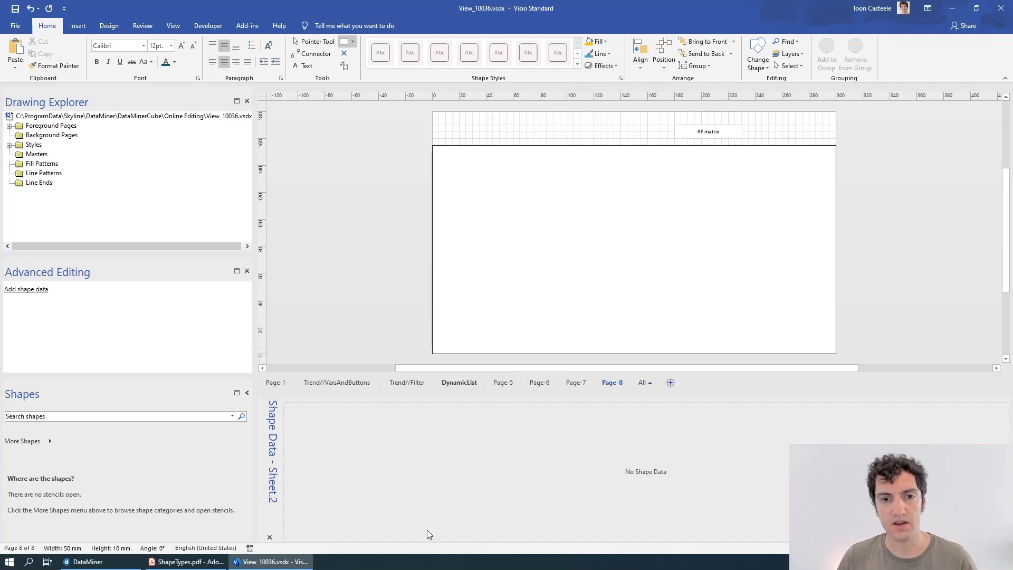
Define a shape data item on the RF matrix rectangle labelled SetVar with the value selectedMatrix:RF Matrix.
right_click(393, 548)
click(451, 510)
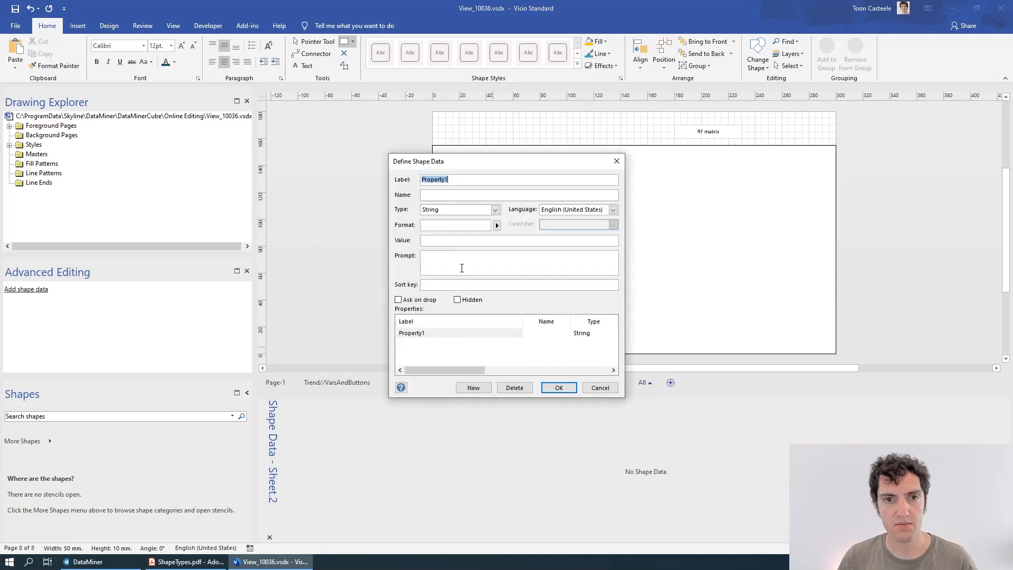
text(SetVar)
key(Tab)
key(Tab)
key(Tab)
key(Tab)
key(Tab)
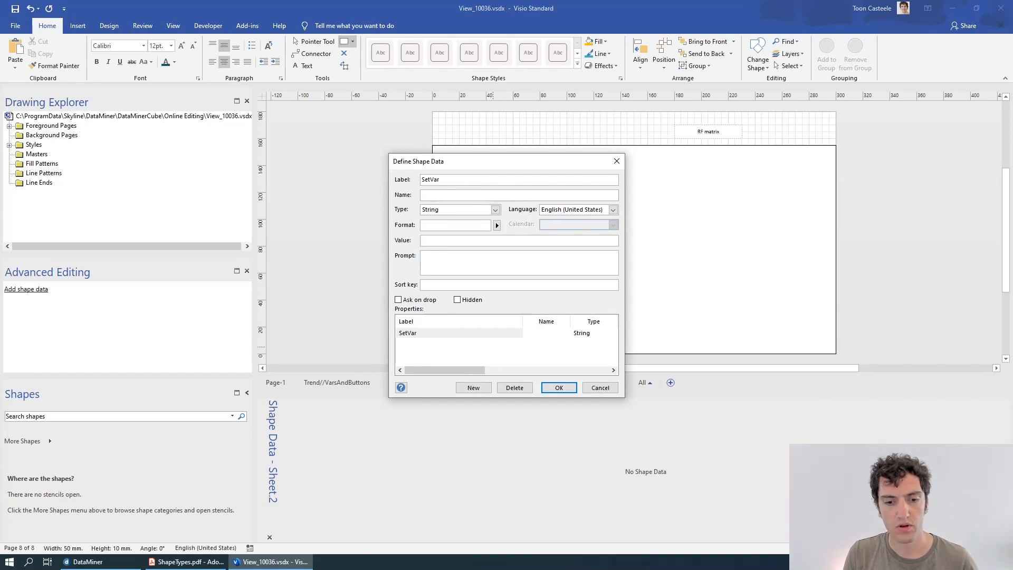
text(s)
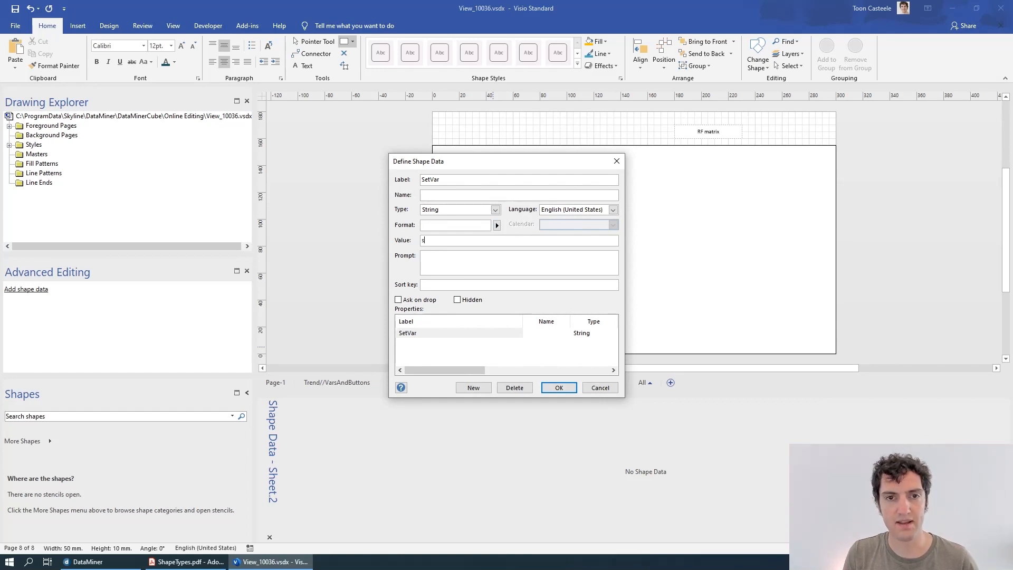
text(electedMatrix:RF Matrix)
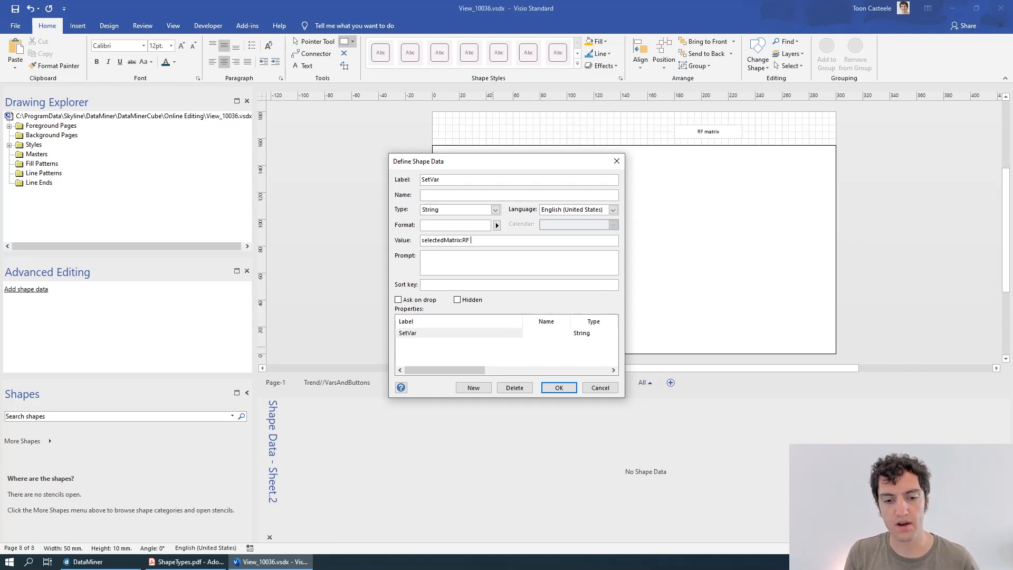
click(558, 387)
Duplicate the RF matrix rectangle to its right and relabel the copy SDI matrix.
click(708, 132)
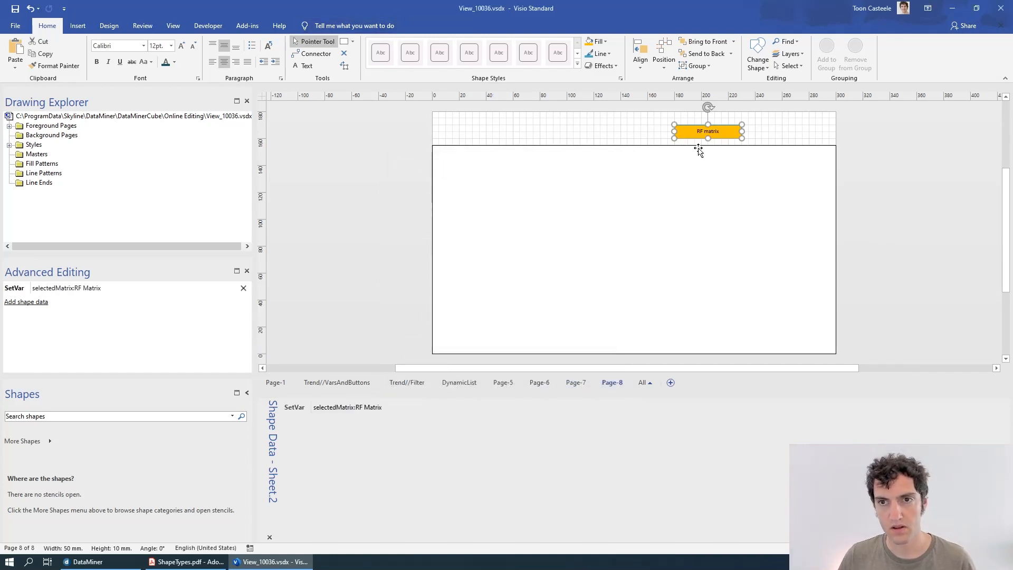
drag(706, 131, 783, 130)
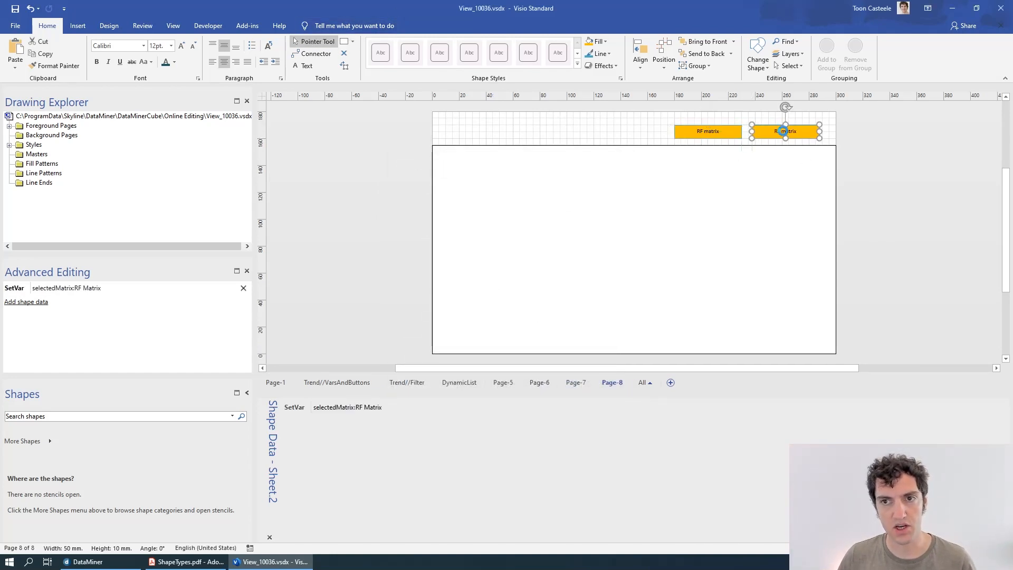
double_click(775, 133)
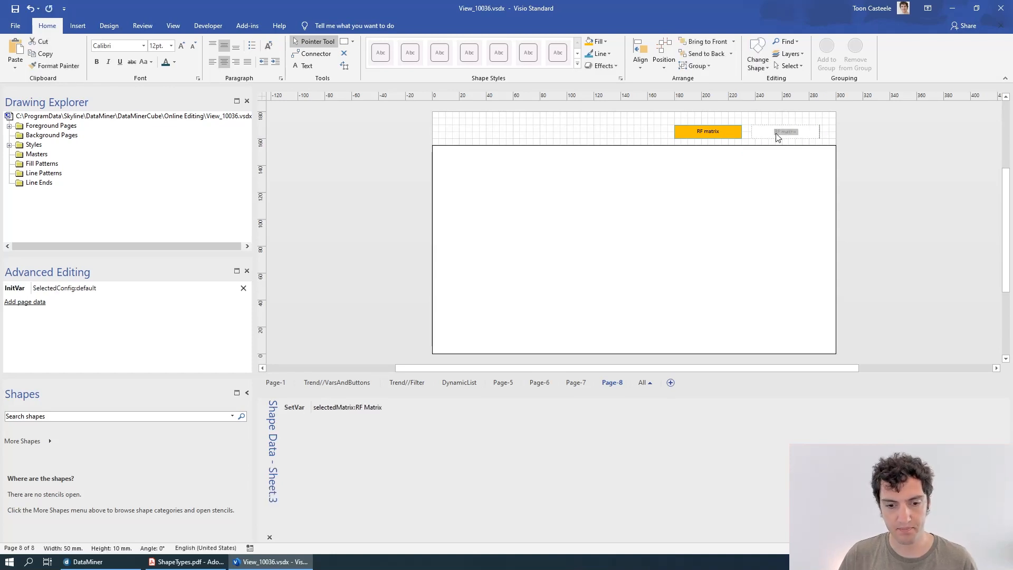
double_click(778, 135)
text(SDI)
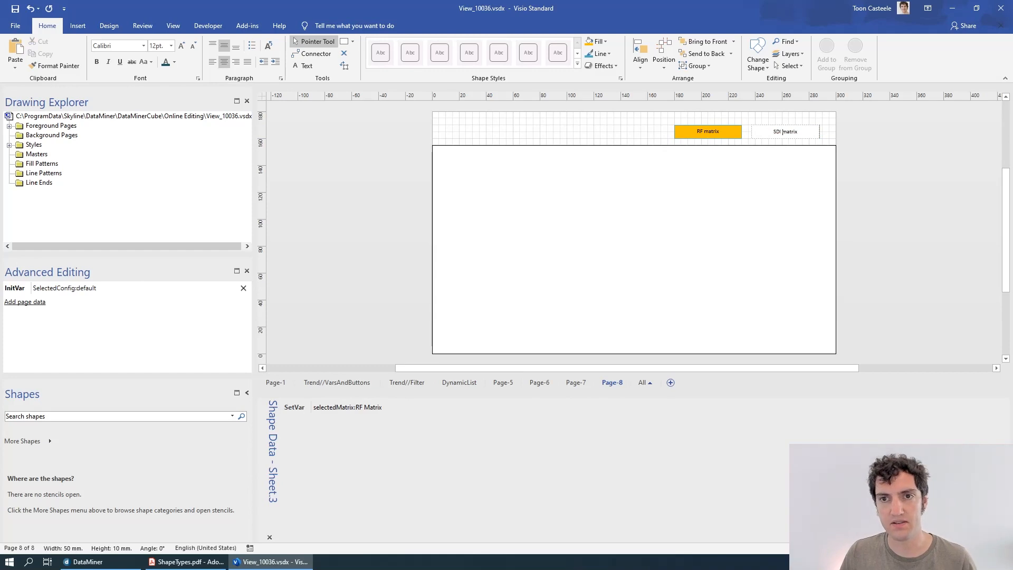
click(755, 120)
Set the SDI matrix rectangle's SetVar value to selectedMatrix:SDI Matrix.
click(769, 131)
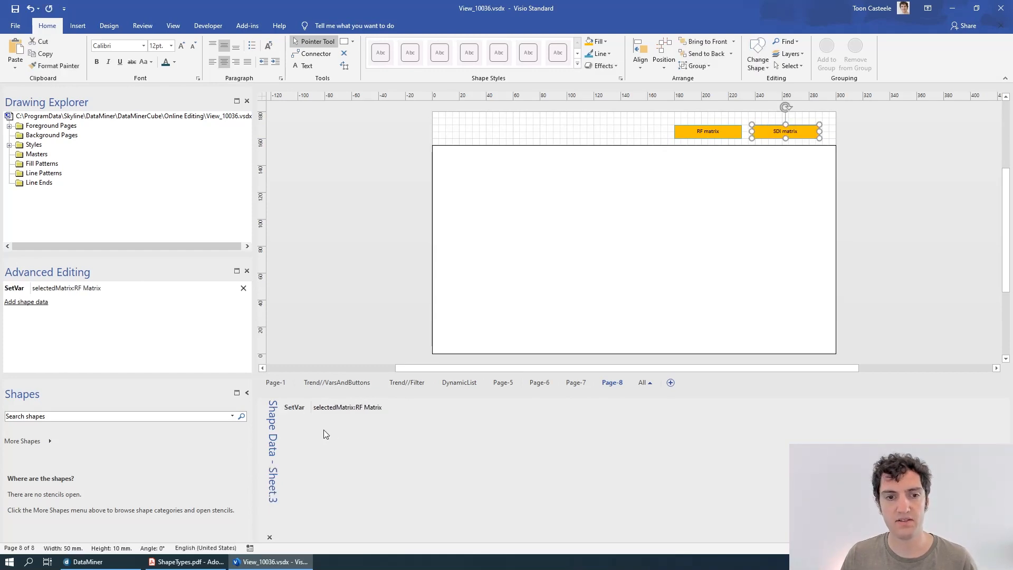
click(338, 407)
click(363, 407)
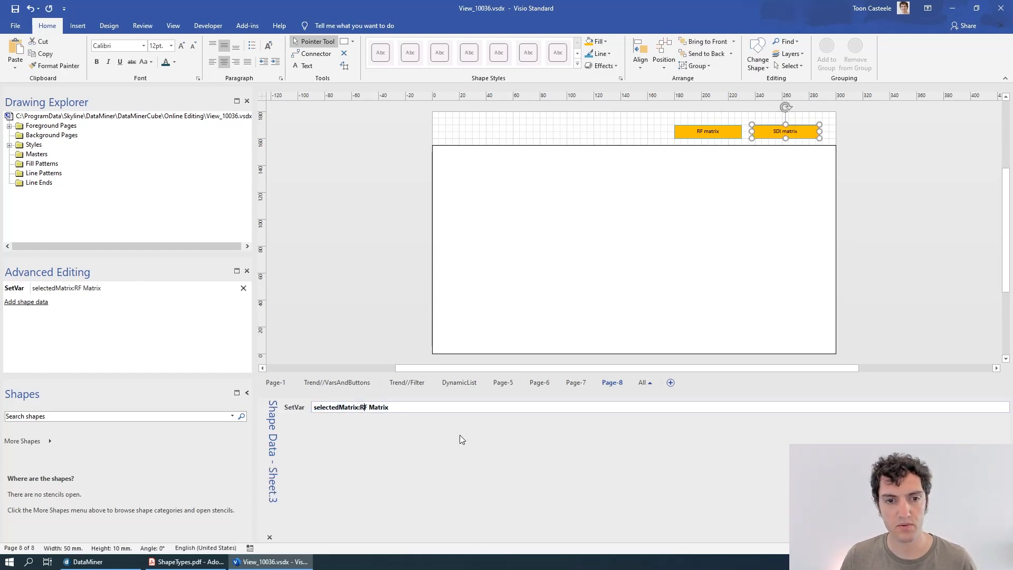
key(BackSpace)
key(BackSpace)
text(SDI)
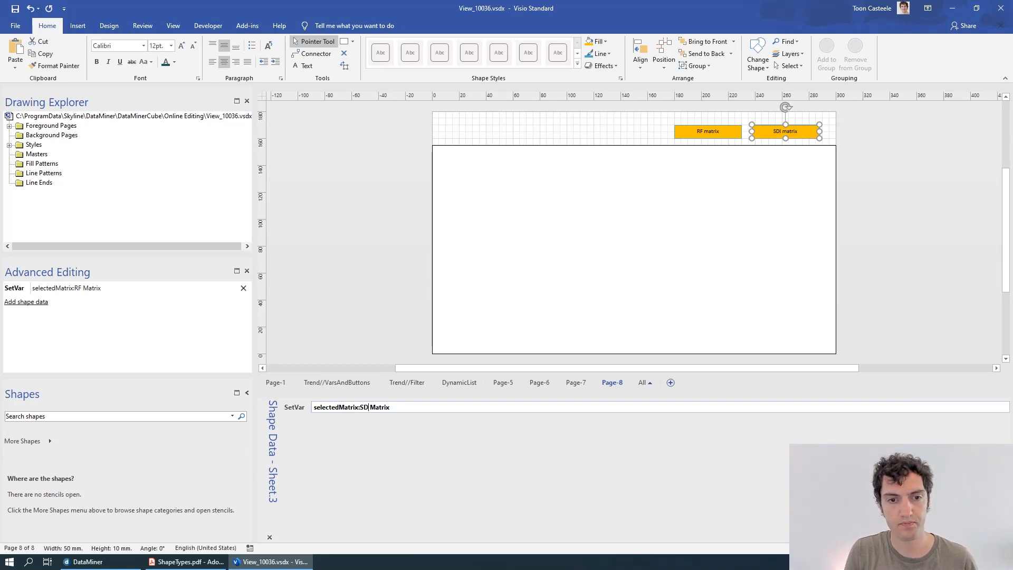
click(390, 222)
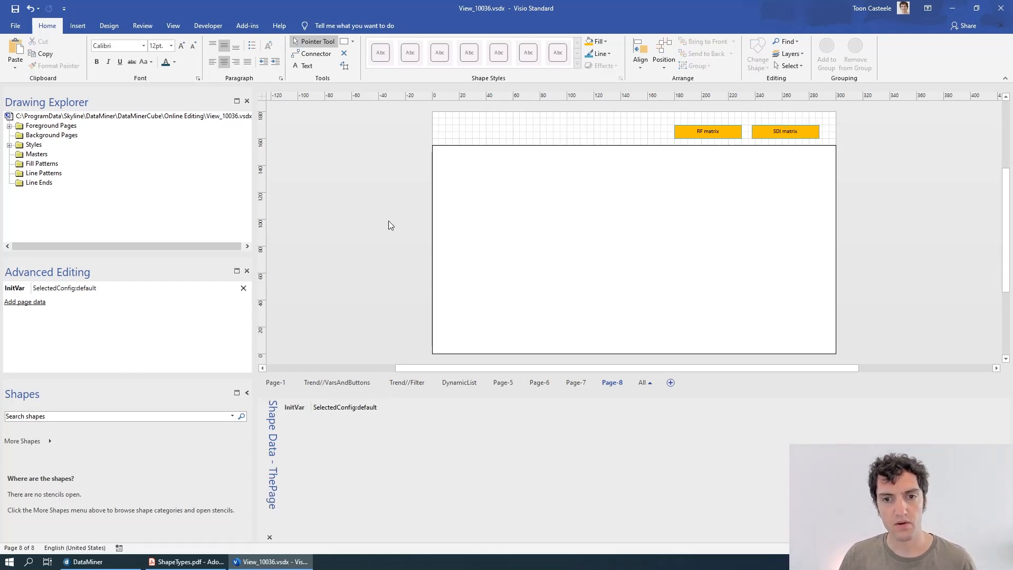
Switch to DataMiner, check the matrix names in the Router Control module, and return to the Components view.
key(alt+Tab)
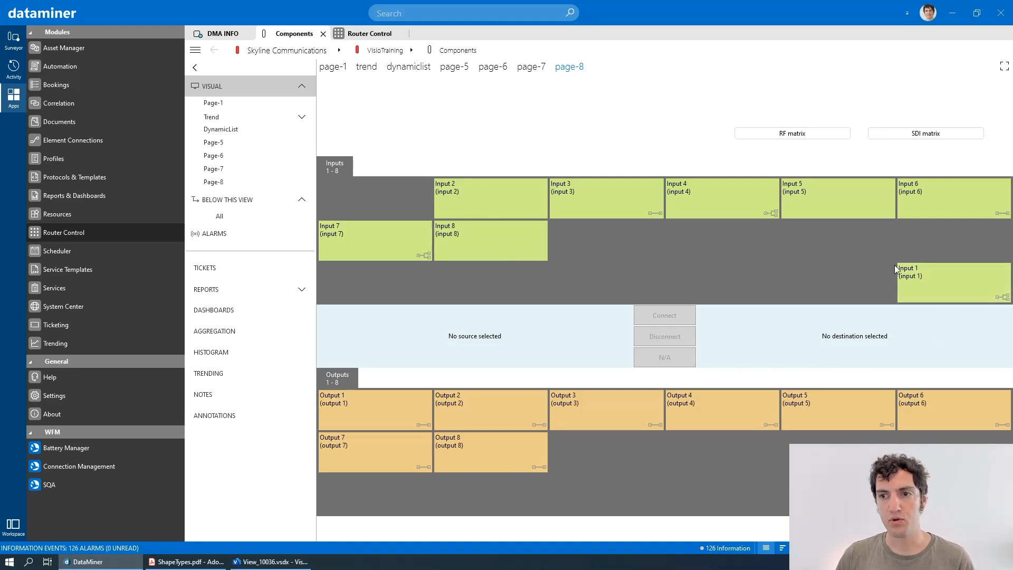
click(379, 37)
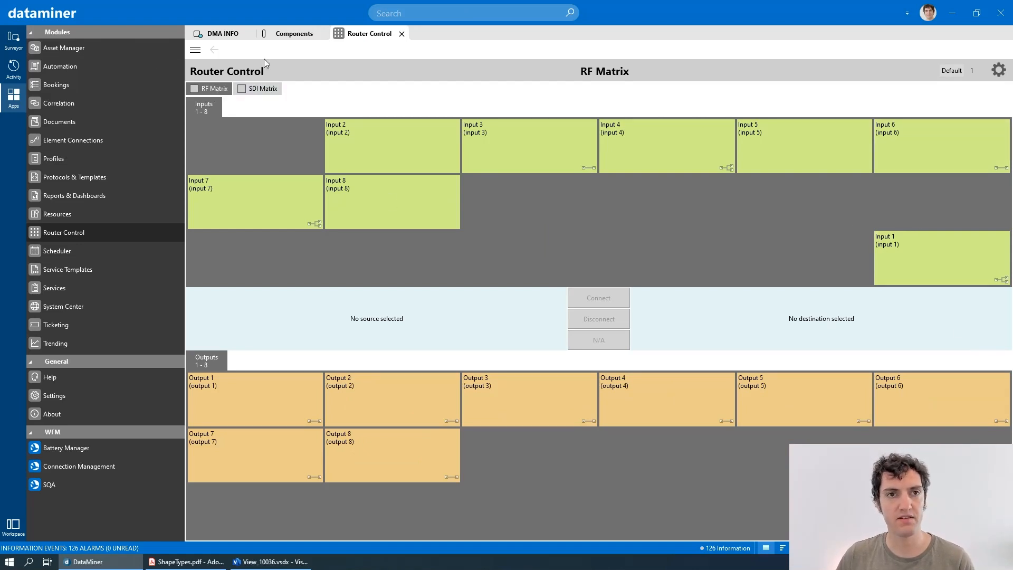
click(289, 34)
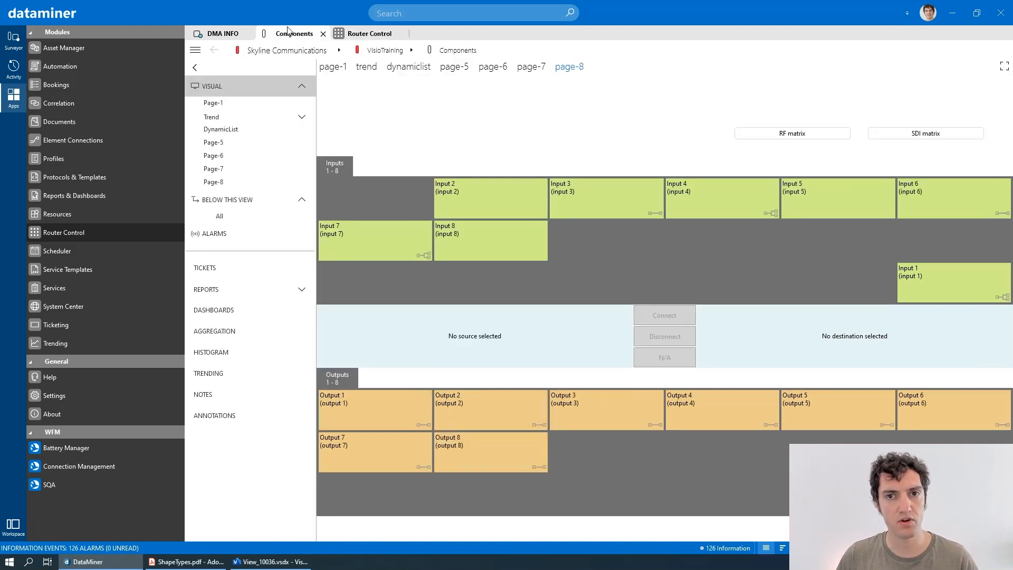
Test the matrix selection on page-8 by showing the SDI matrix, the RF matrix and the SDI matrix again.
click(929, 135)
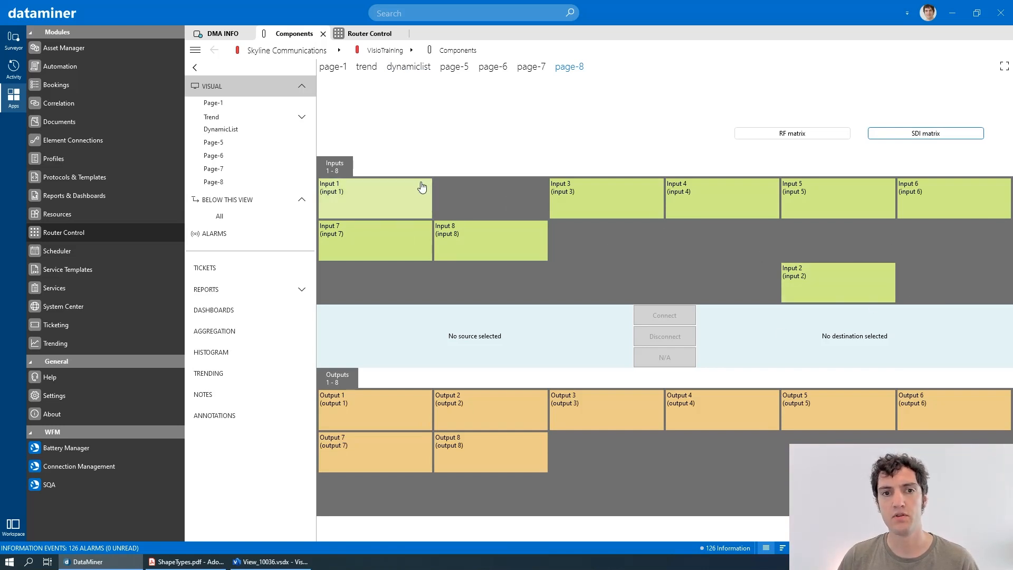
click(834, 136)
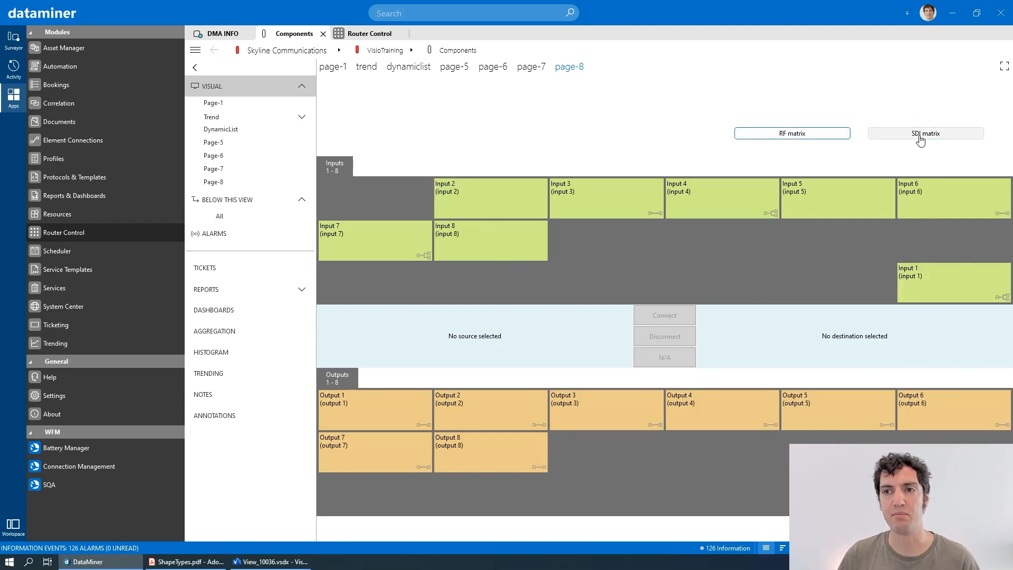
click(920, 140)
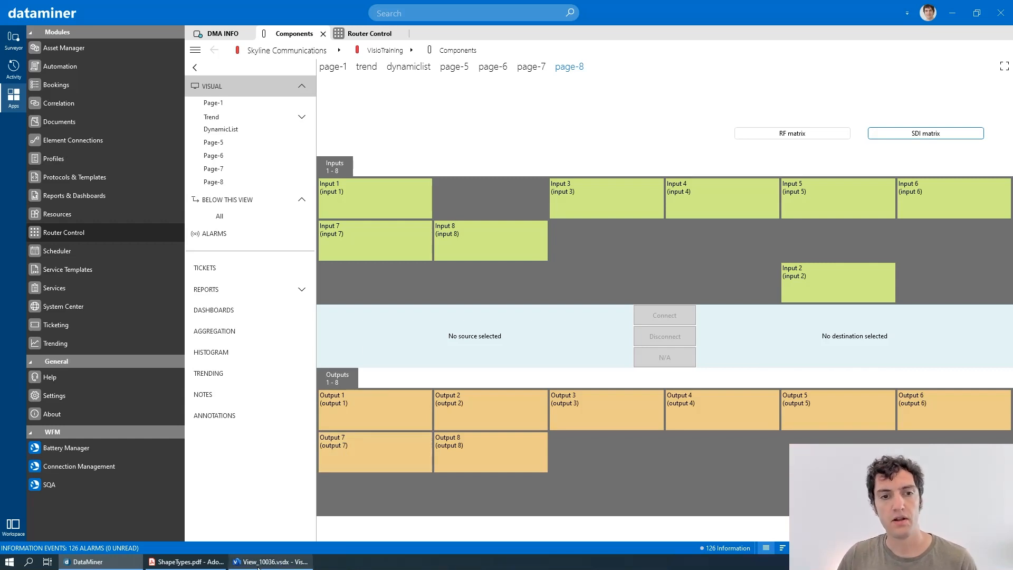
mouse_move(258, 565)
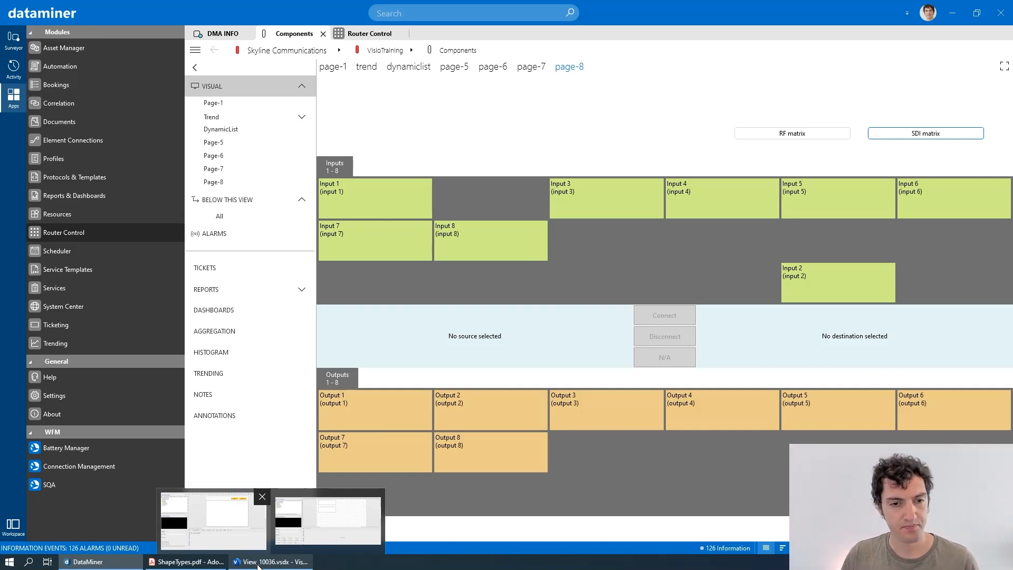
click(350, 524)
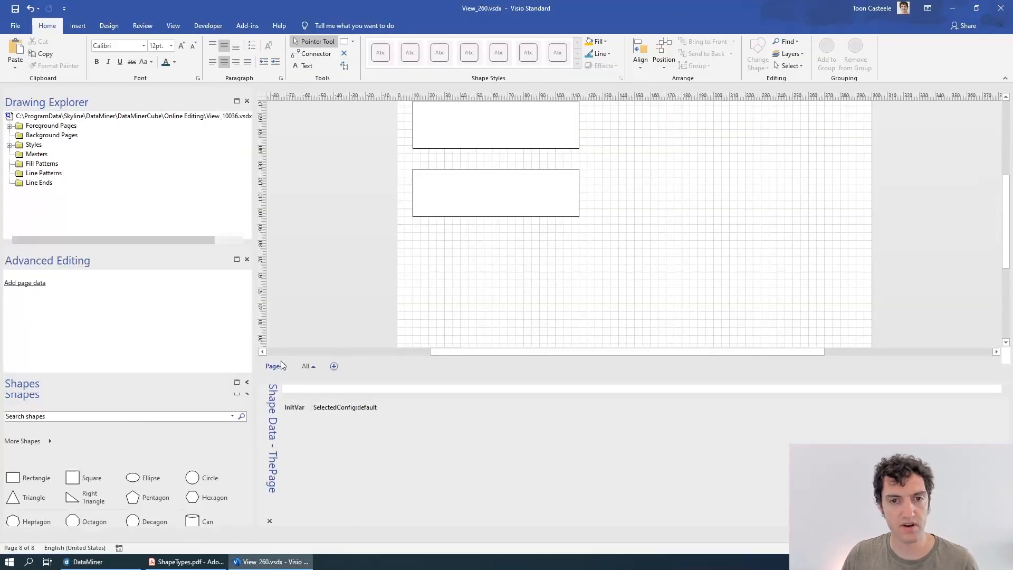
click(250, 561)
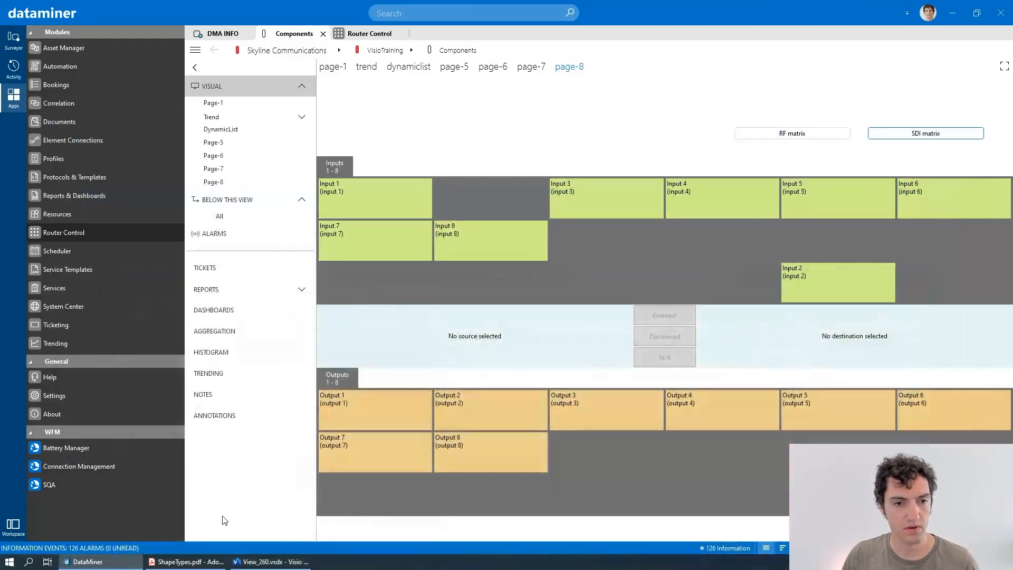
Switch to Visio and copy the selection display box from the DynamicList page to Page-8, placing it left of the RF matrix rectangle.
click(250, 561)
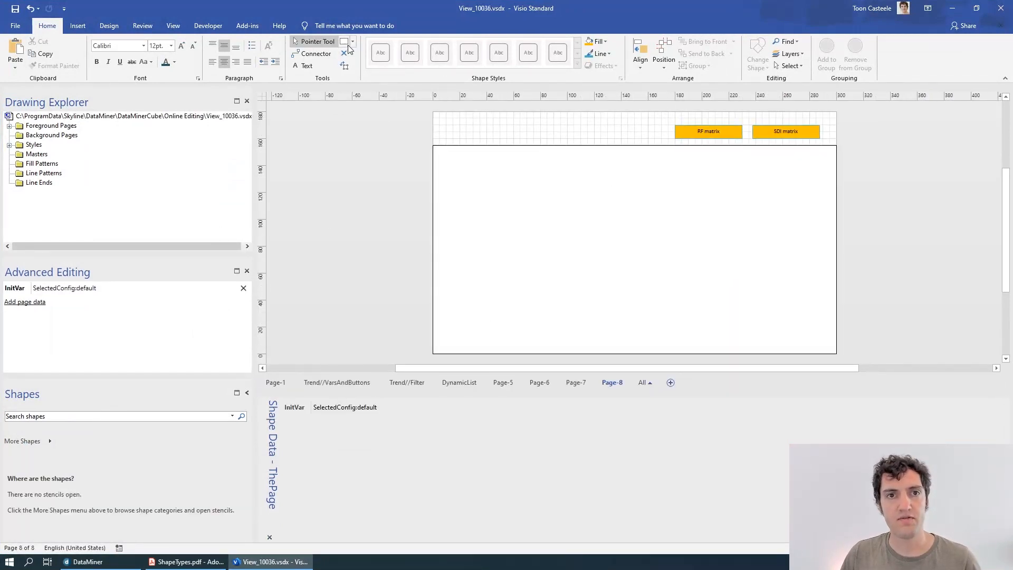
click(588, 45)
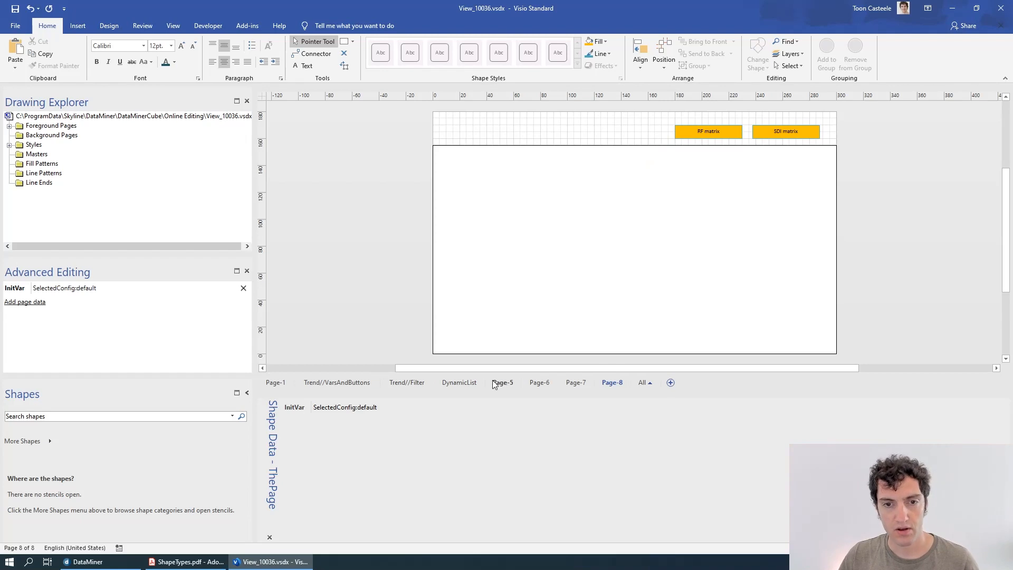
click(458, 382)
click(467, 220)
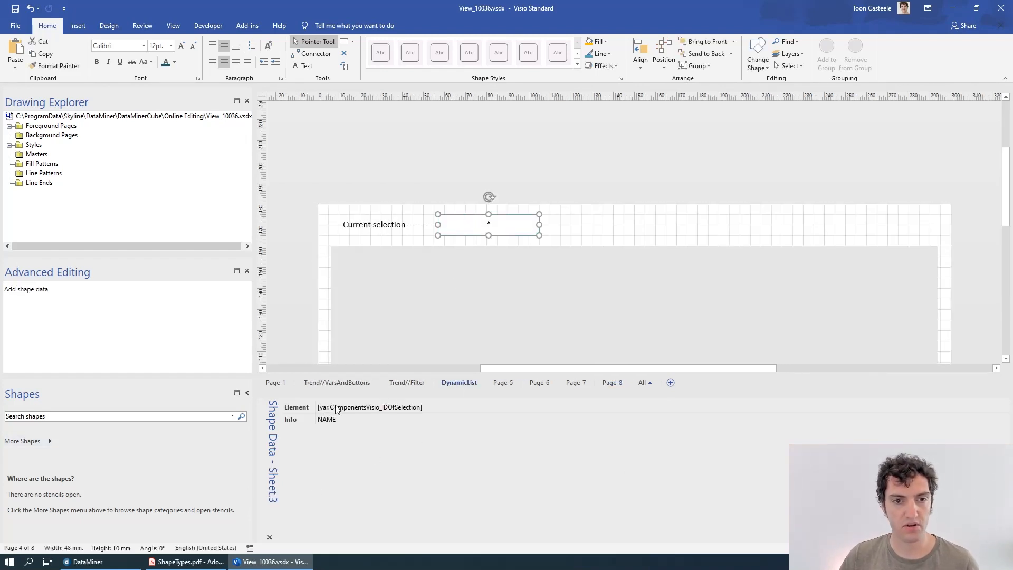
click(612, 381)
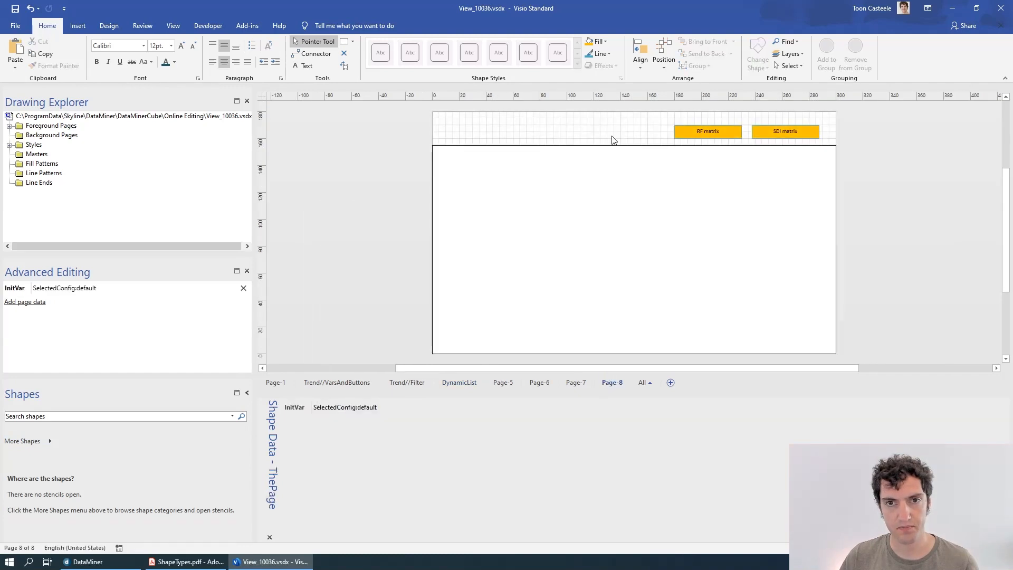
click(589, 121)
drag(591, 127, 565, 132)
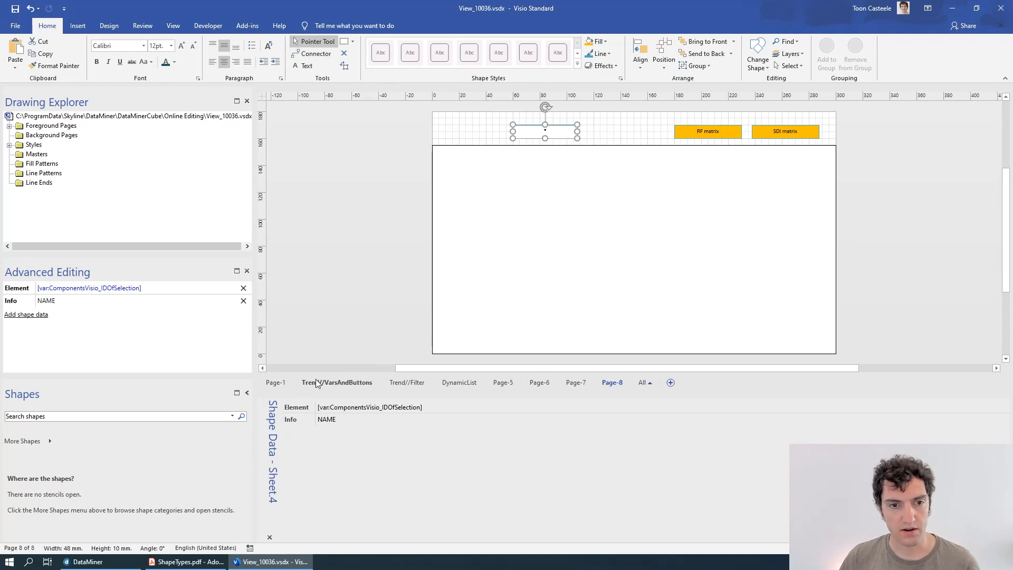
Copy the "Current selection" label from the DynamicList page to Page-8 and place it directly left of the selection display box.
click(457, 380)
click(371, 226)
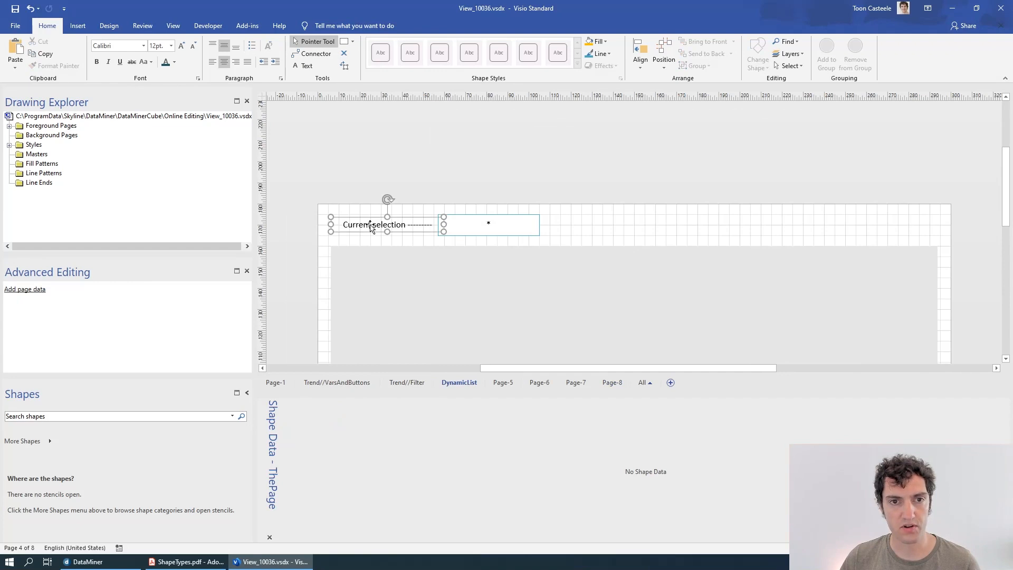
click(612, 382)
key(ctrl+v)
drag(483, 140, 494, 131)
Set the Element shape data of the selection display box on Page-8 to [var:SelectedMatrixElement].
click(546, 132)
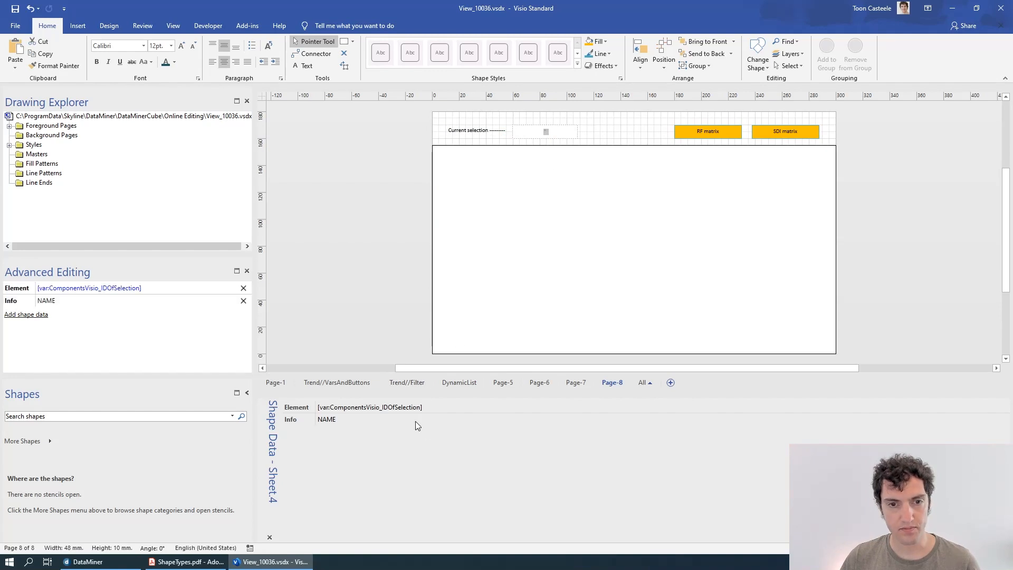
click(409, 408)
click(408, 407)
drag(428, 406, 335, 407)
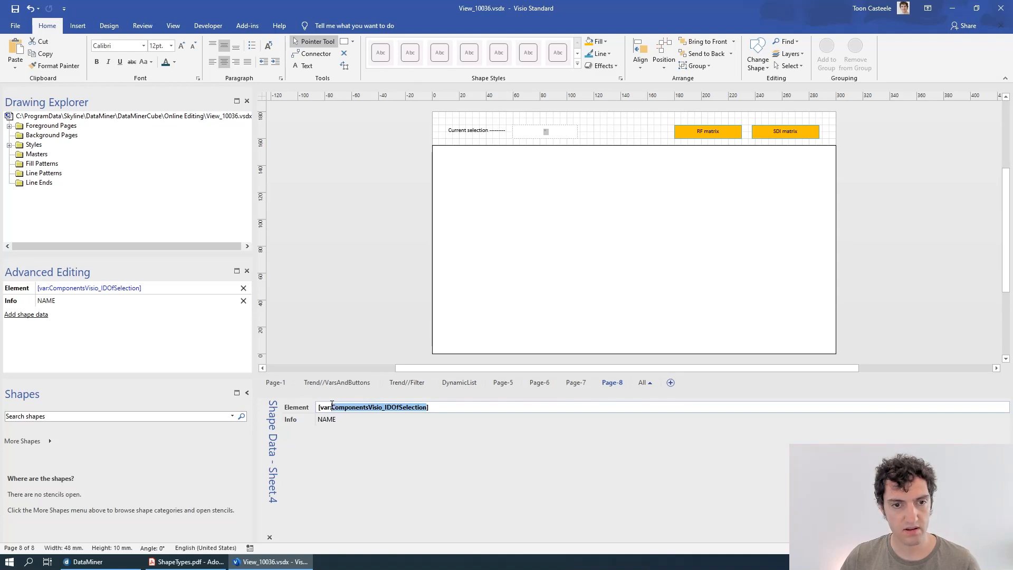
text(Sele)
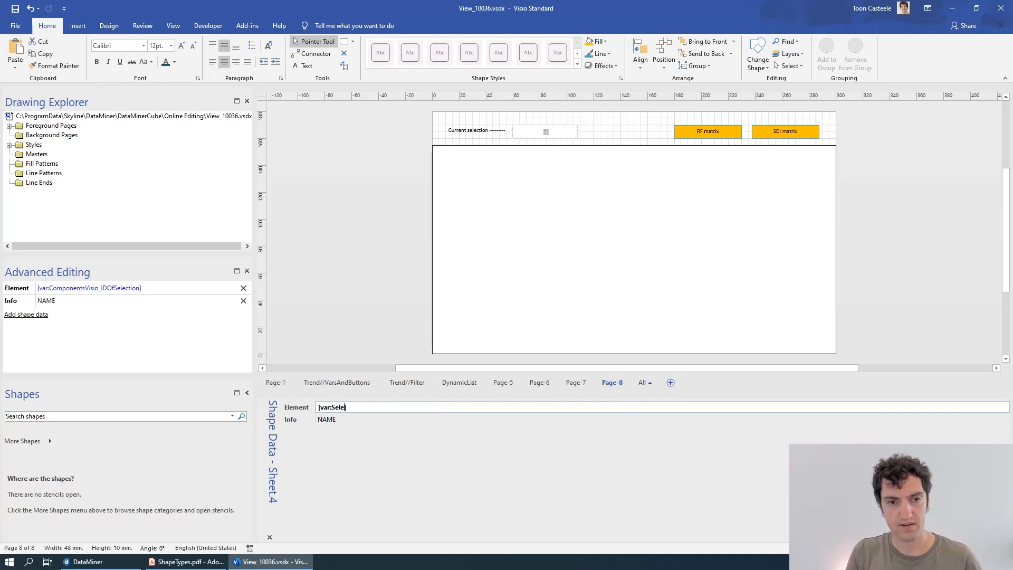
text(ctedMatrixEl)
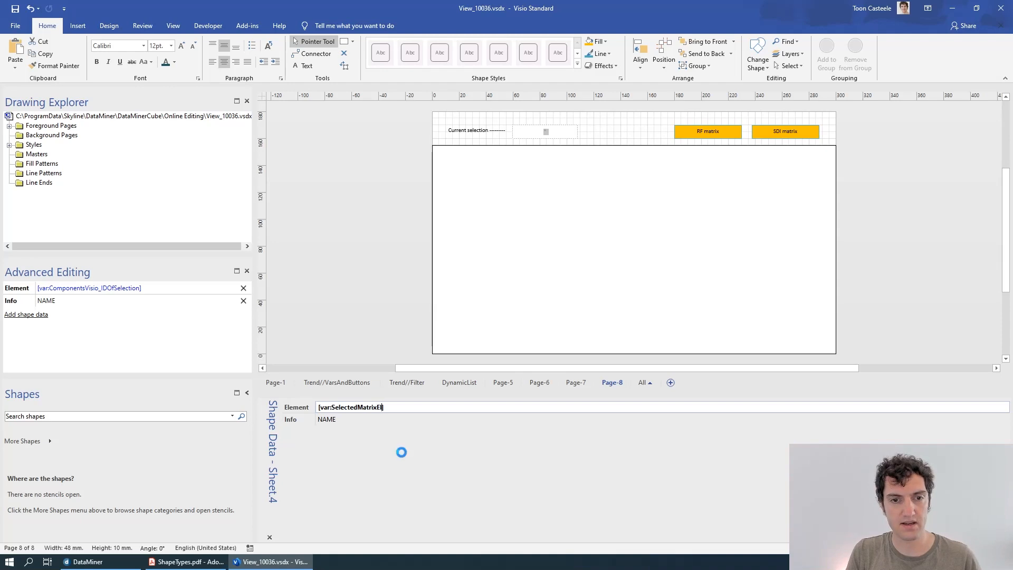
text(ement)
key(Return)
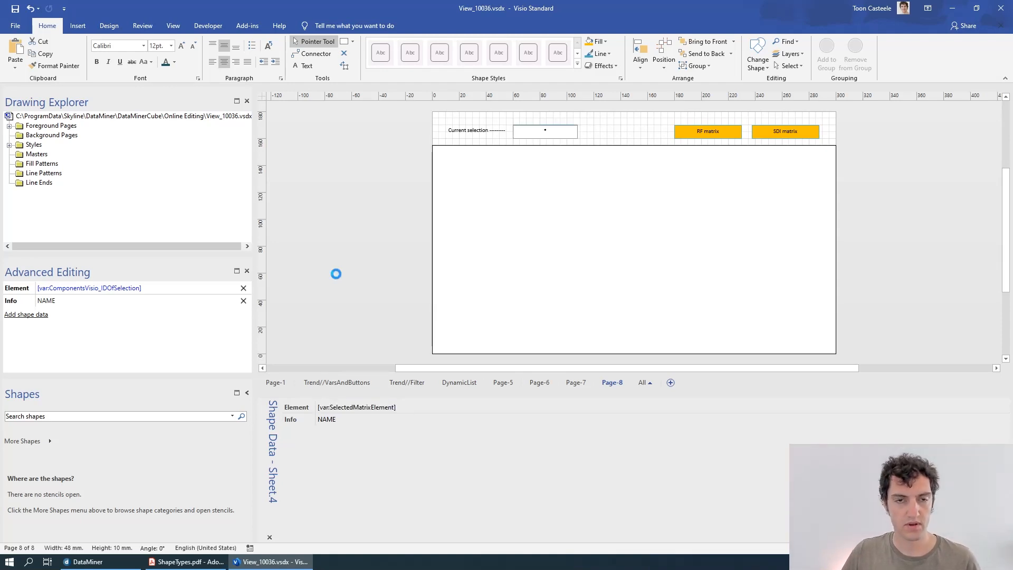
Switch to DataMiner and test the current selection display on page-8 by showing the RF matrix and selecting output 8.
key(alt+Tab)
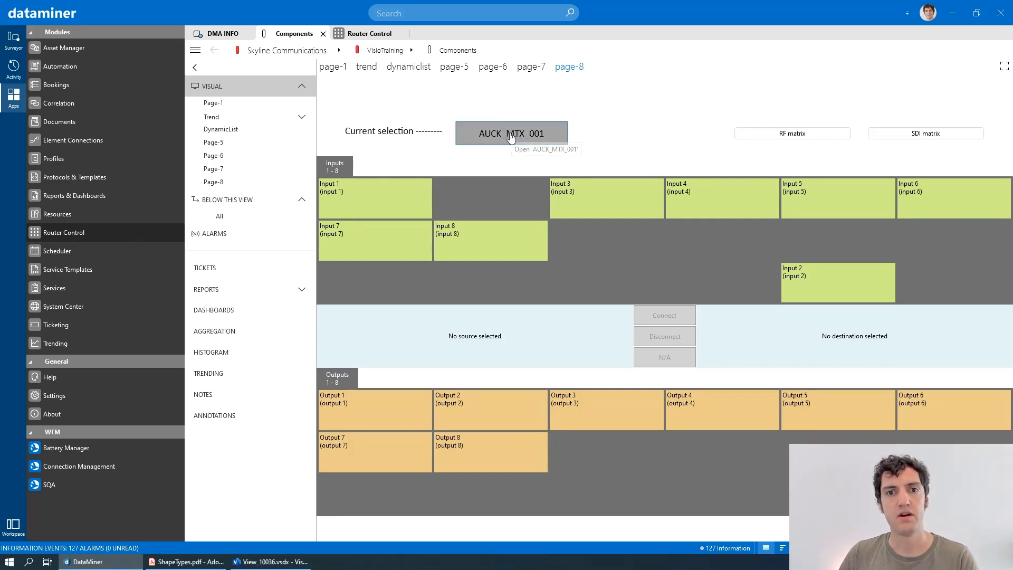
click(826, 138)
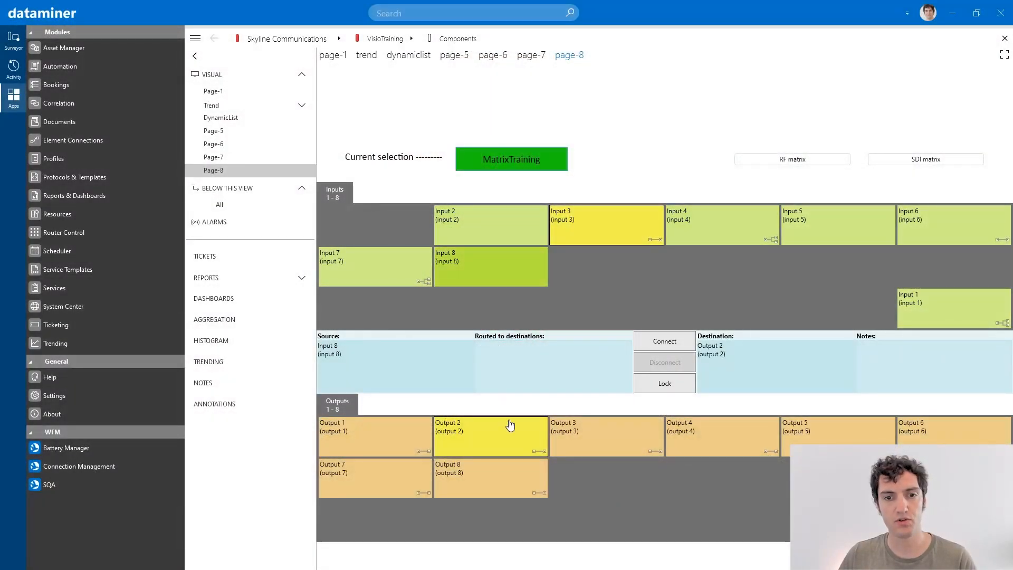
click(538, 467)
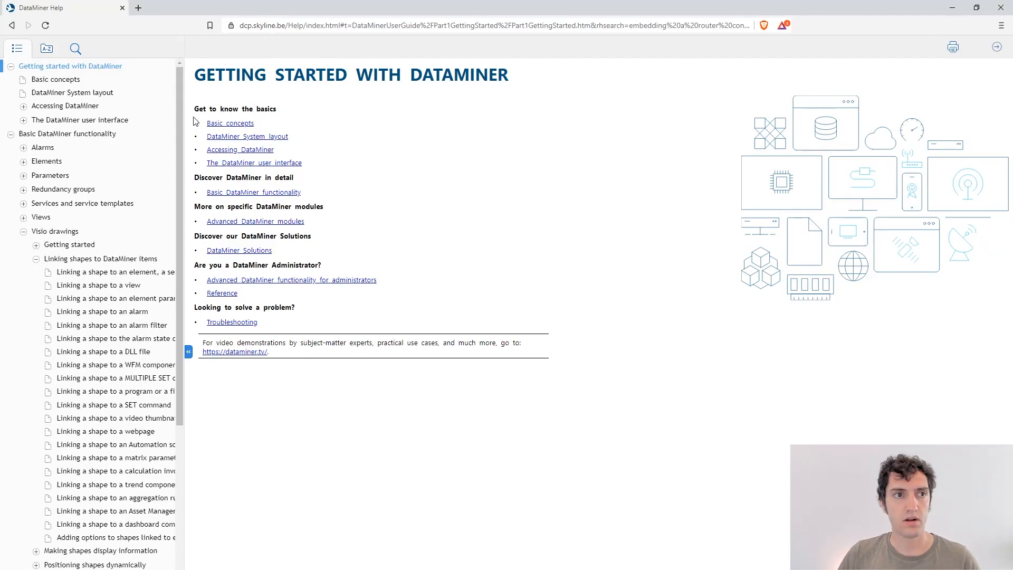
Search the DataMiner Help for "embedding a router control component" and open the article of that name.
click(75, 49)
drag(116, 71, 5, 72)
key(BackSpace)
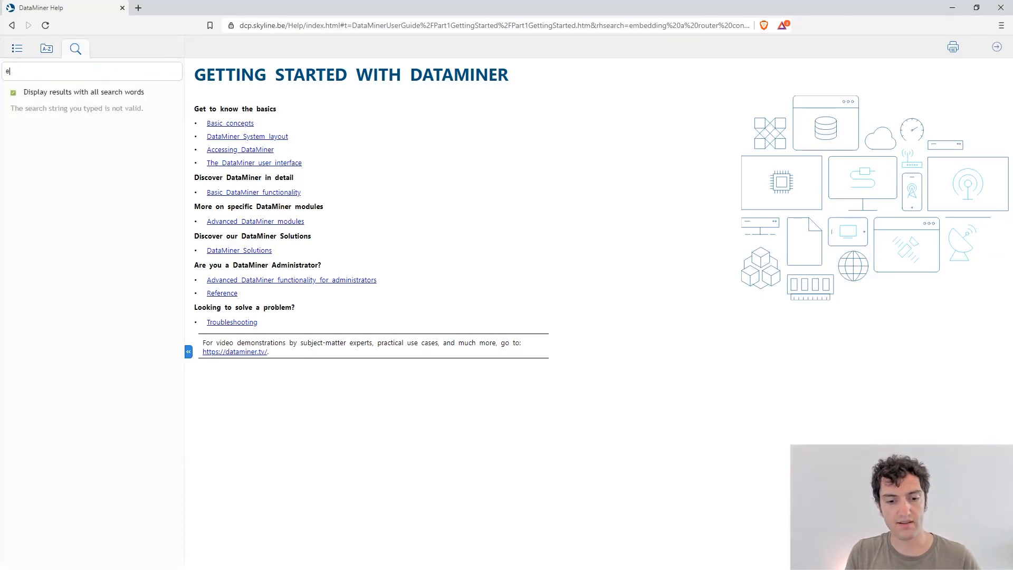
text(embedding a rout)
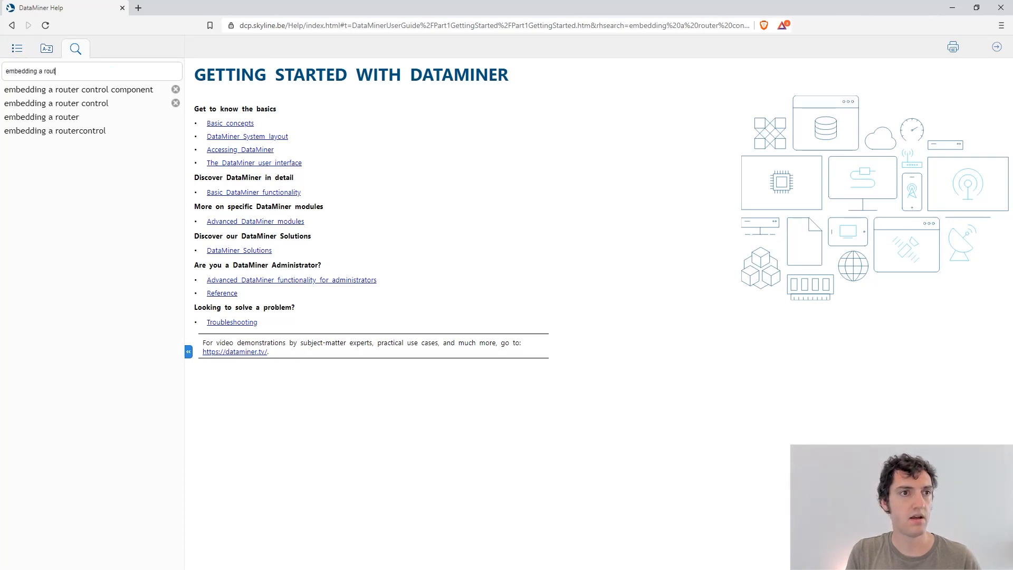
text(er control component)
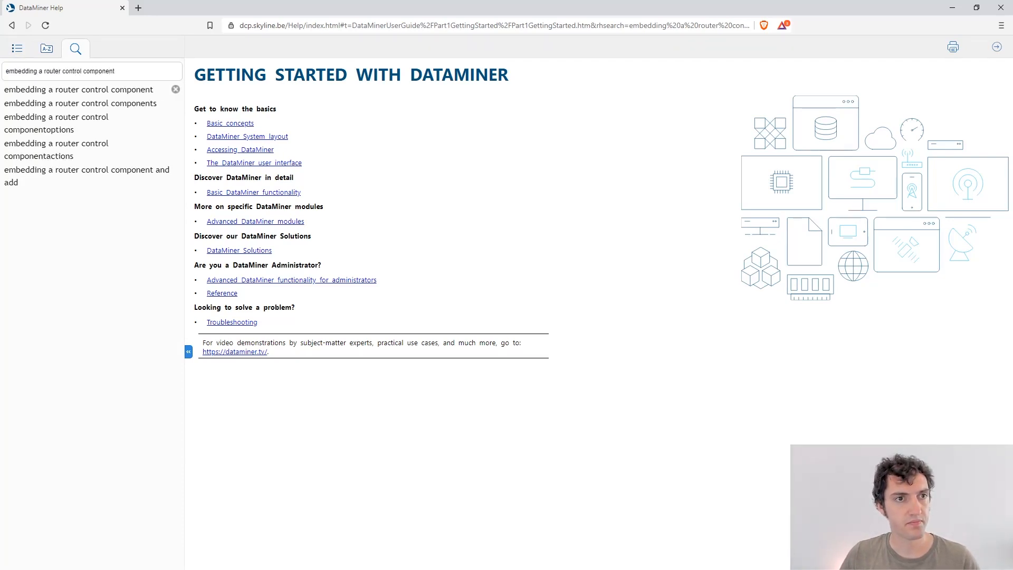
key(Return)
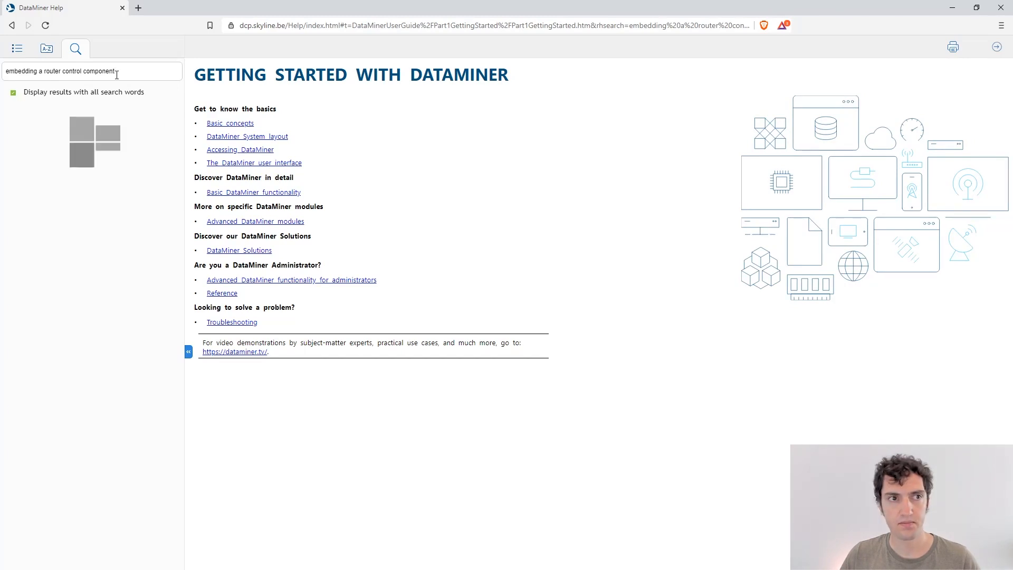
click(135, 135)
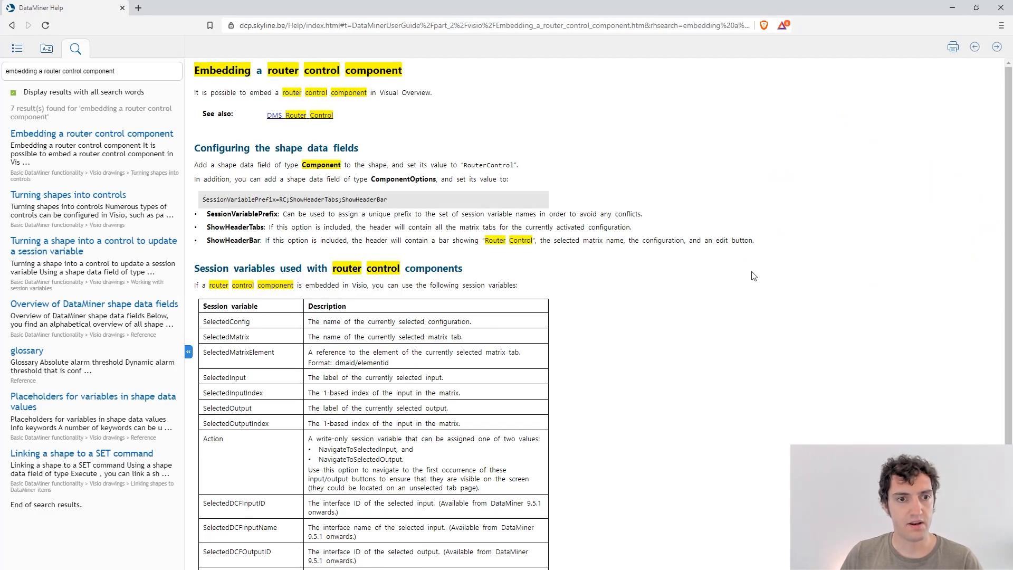
Examine the article's introduction, shape data fields and table of session variables used with router control components.
scroll(754, 276, down, 3)
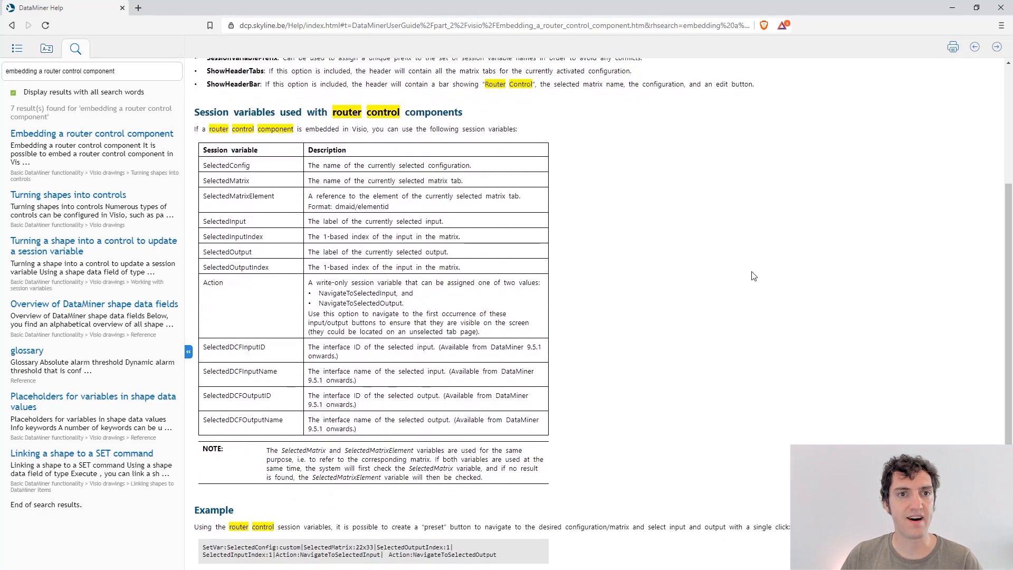
scroll(754, 276, up, 3)
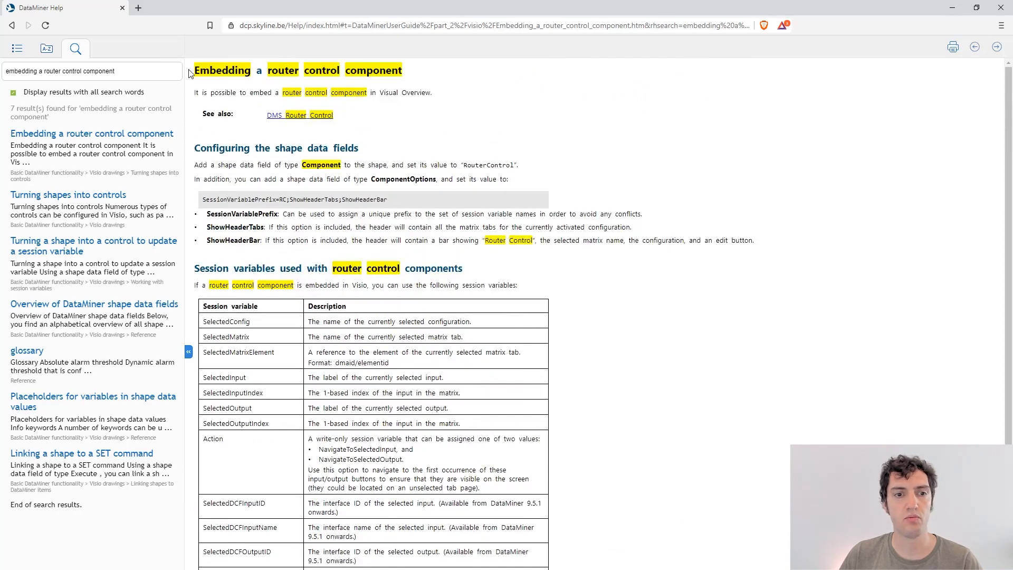
drag(199, 71, 404, 125)
click(413, 127)
scroll(254, 248, down, 3)
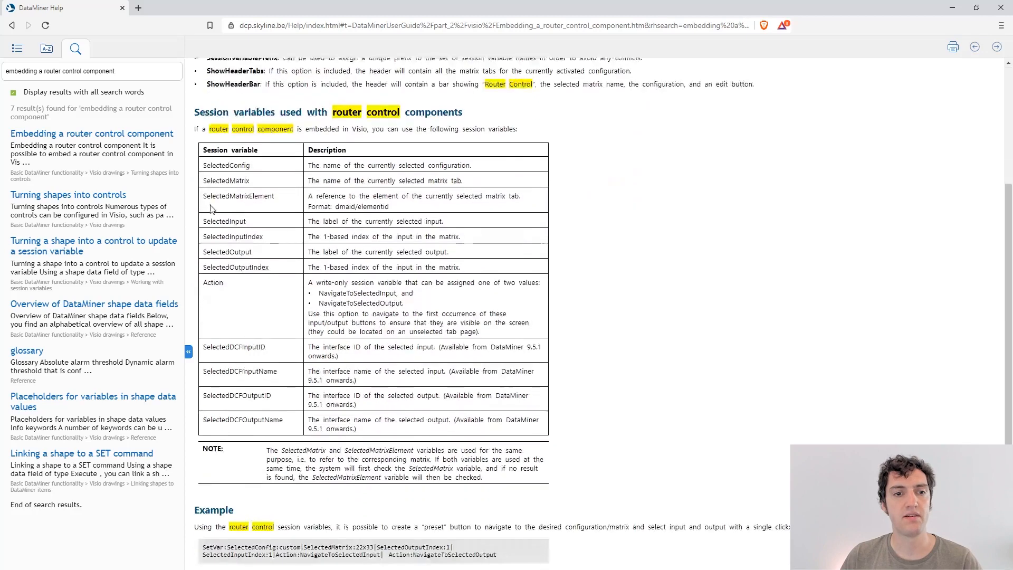
drag(307, 150, 507, 421)
click(617, 375)
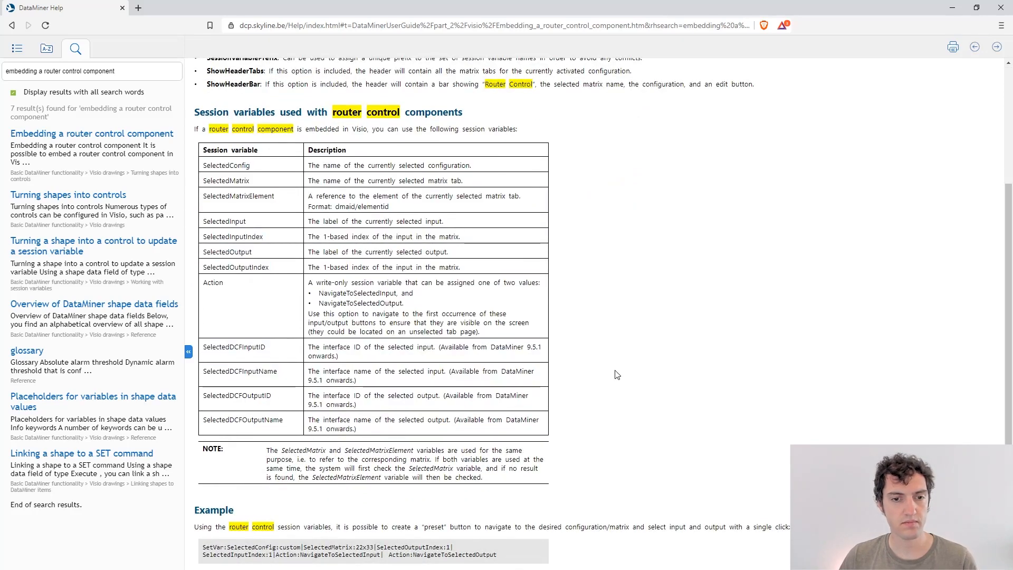